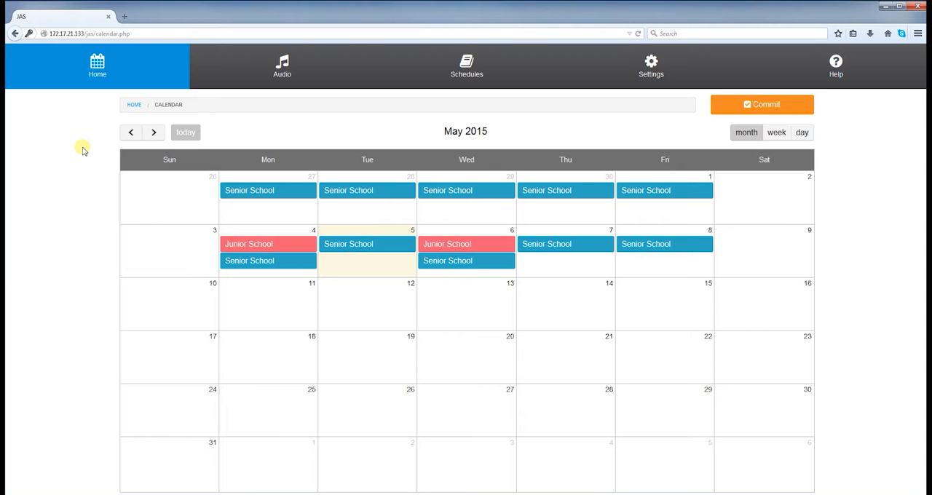
# Step: Upload SCHOOL ALARM LOWER PITCH.wav from MediaLibrary > Tones > School Tones - Purchased on the jvault2 (X:) drive as a new audio file
pyautogui.click(258, 73)
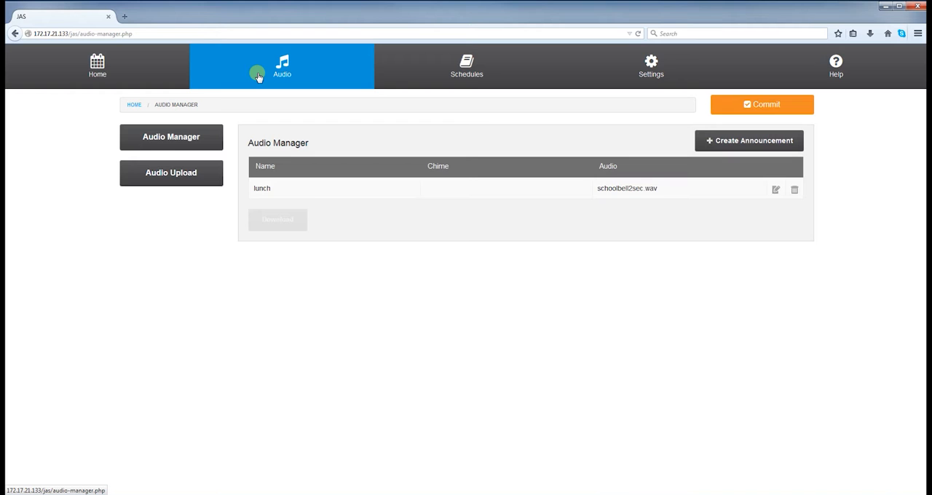
pyautogui.click(171, 178)
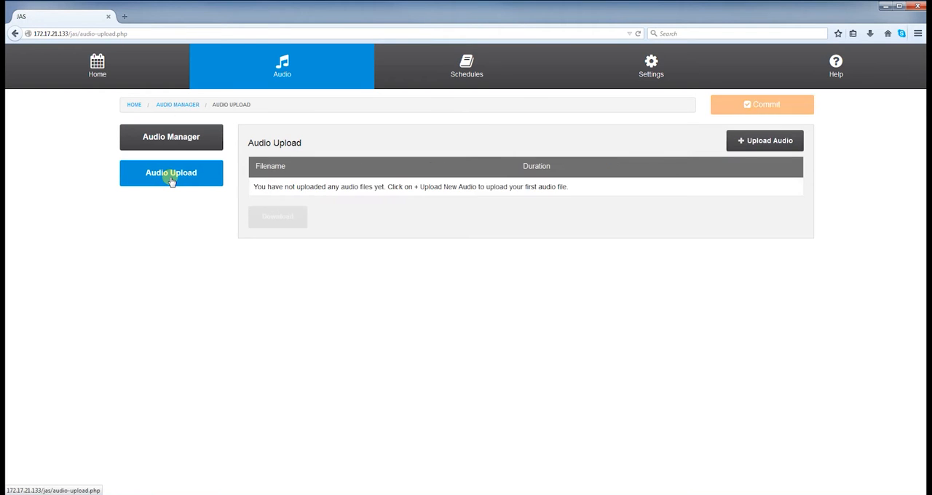
pyautogui.click(766, 141)
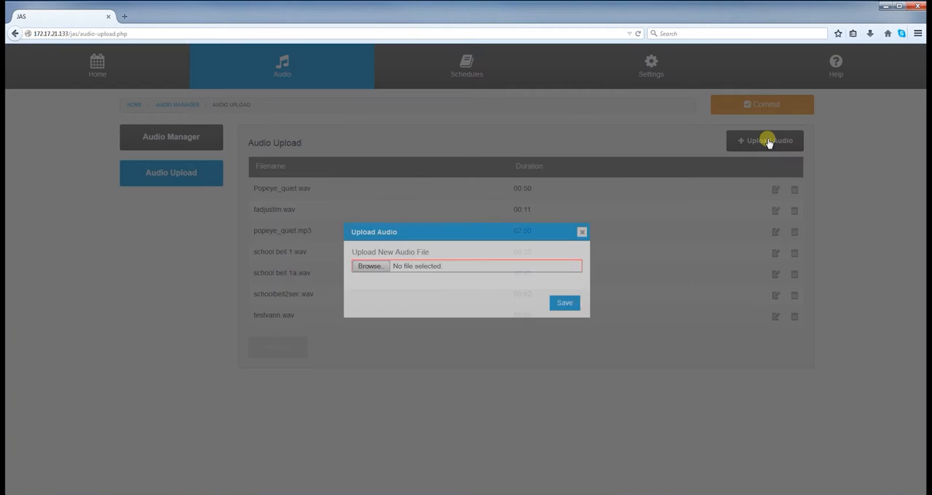
pyautogui.click(371, 267)
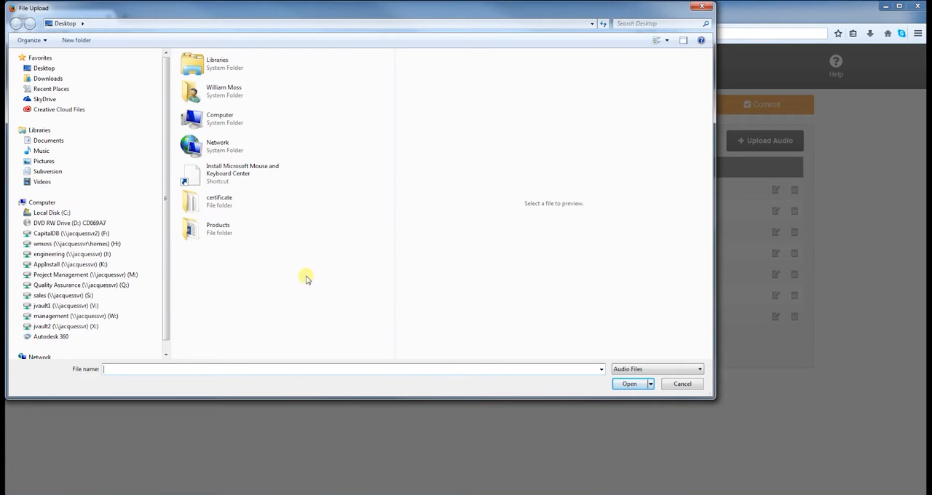
pyautogui.click(84, 327)
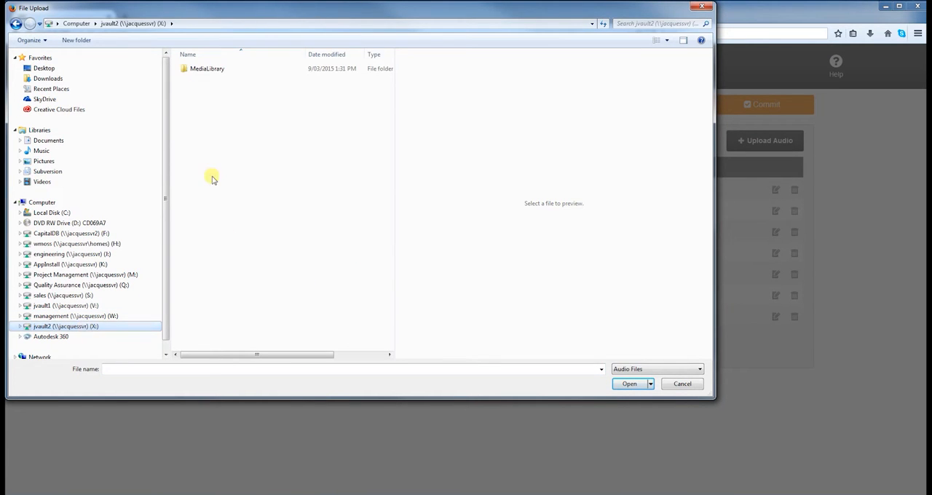
pyautogui.doubleClick(202, 68)
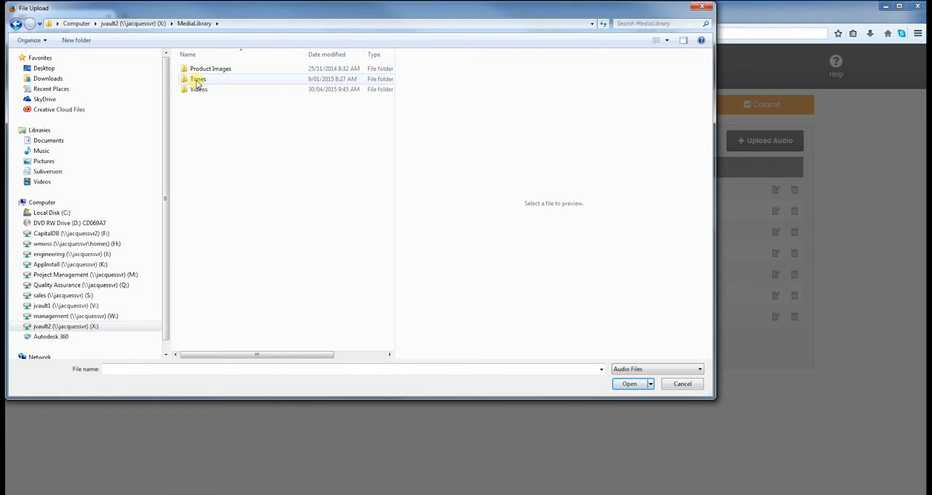
pyautogui.doubleClick(197, 80)
pyautogui.doubleClick(201, 90)
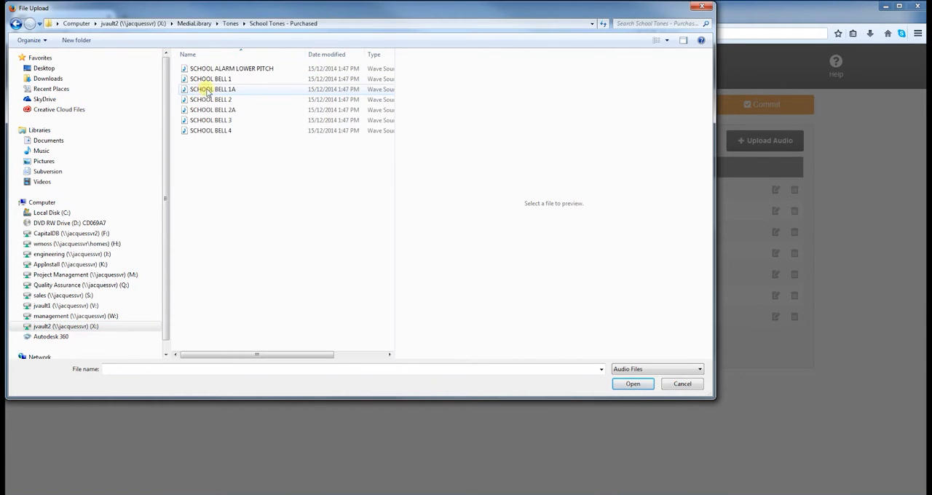
pyautogui.click(217, 69)
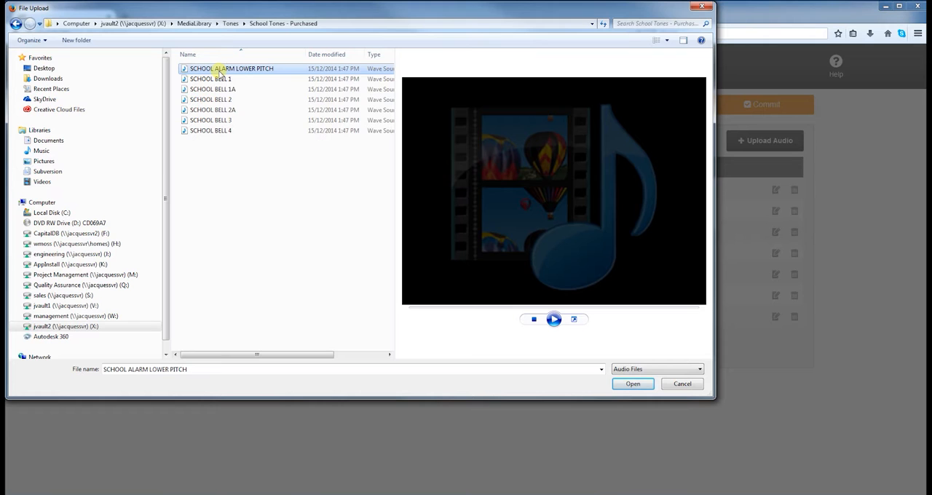
pyautogui.click(627, 385)
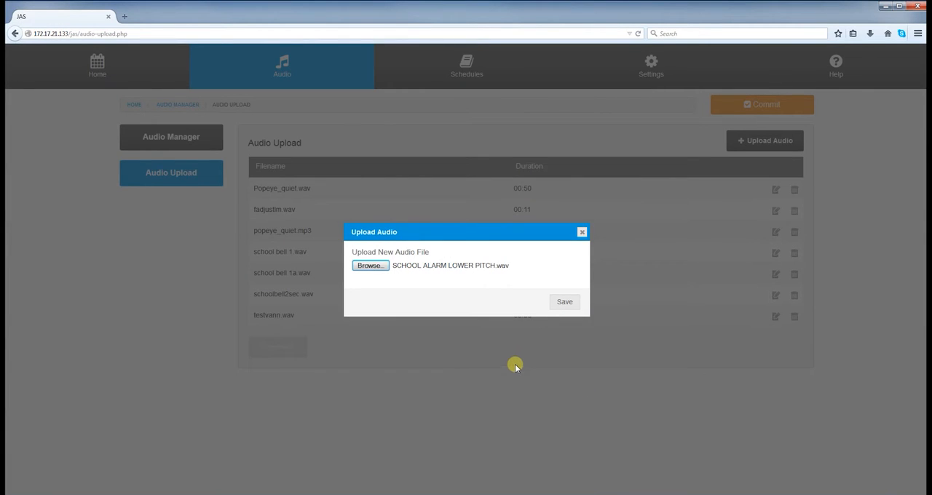
pyautogui.click(558, 303)
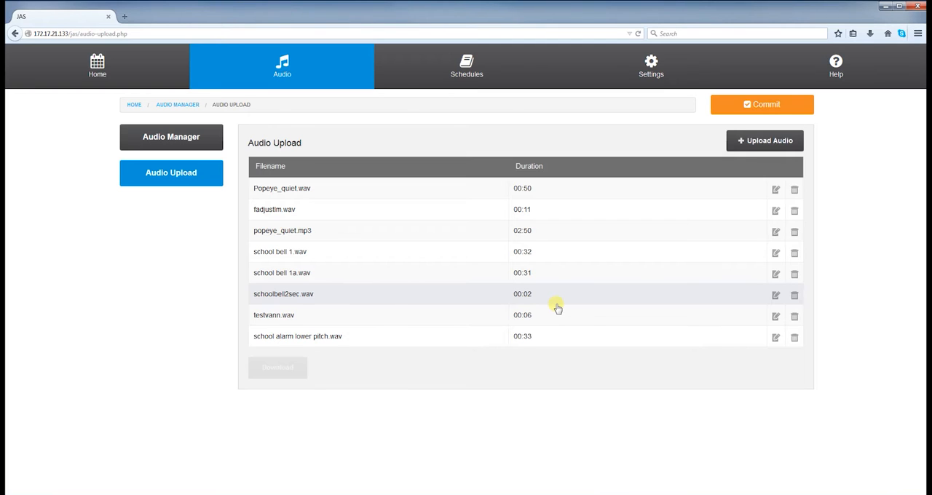
# Step: Start a new announcement in the Audio Manager and name it "recess over"
pyautogui.click(286, 78)
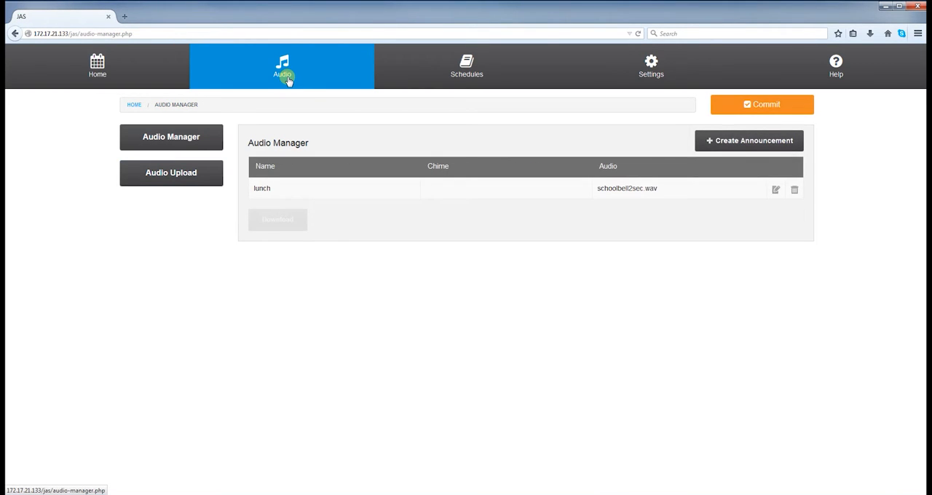
pyautogui.click(182, 138)
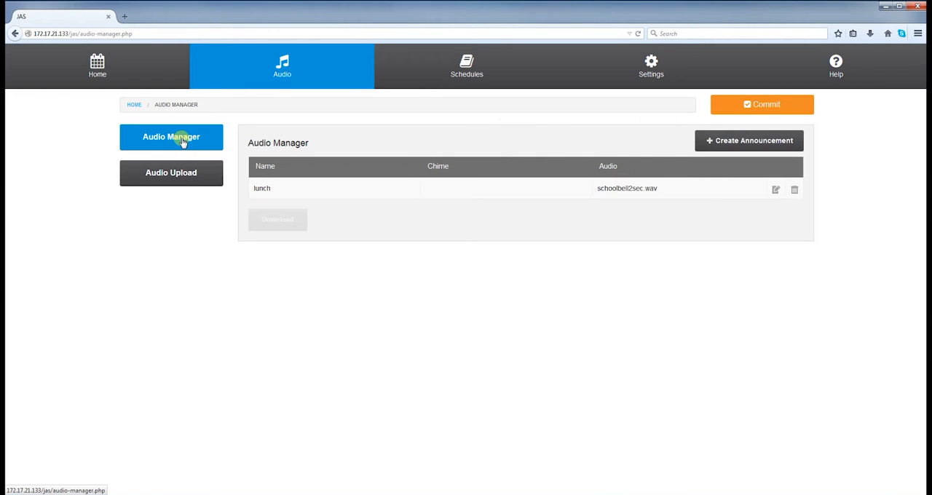
pyautogui.click(717, 141)
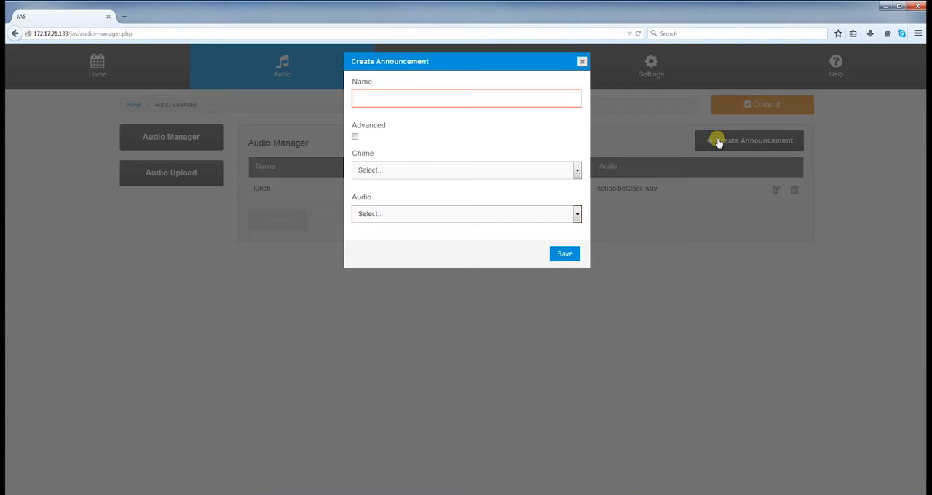
pyautogui.click(510, 97)
pyautogui.write('r')
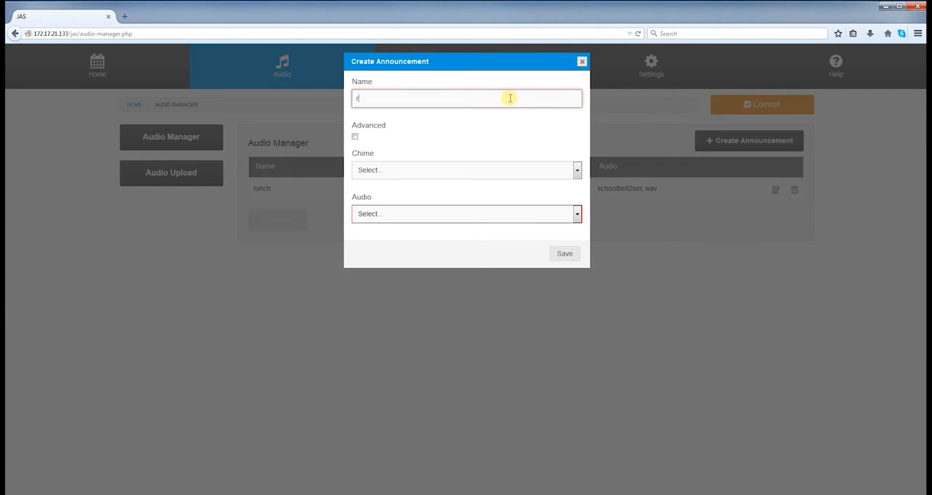
pyautogui.write('ecess over')
# Step: Set the announcement's chime to school bell 1.wav and its audio to school alarm lower pitch.wav, and save it
pyautogui.click(576, 170)
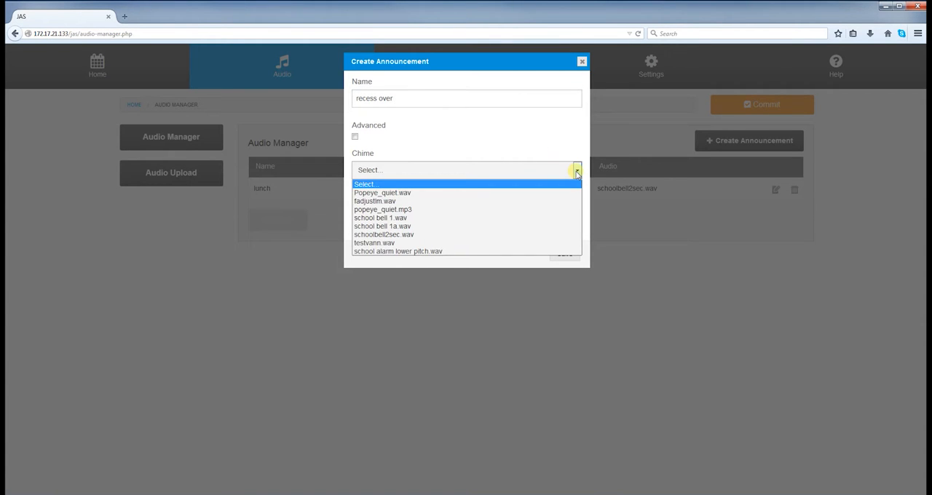
pyautogui.click(543, 218)
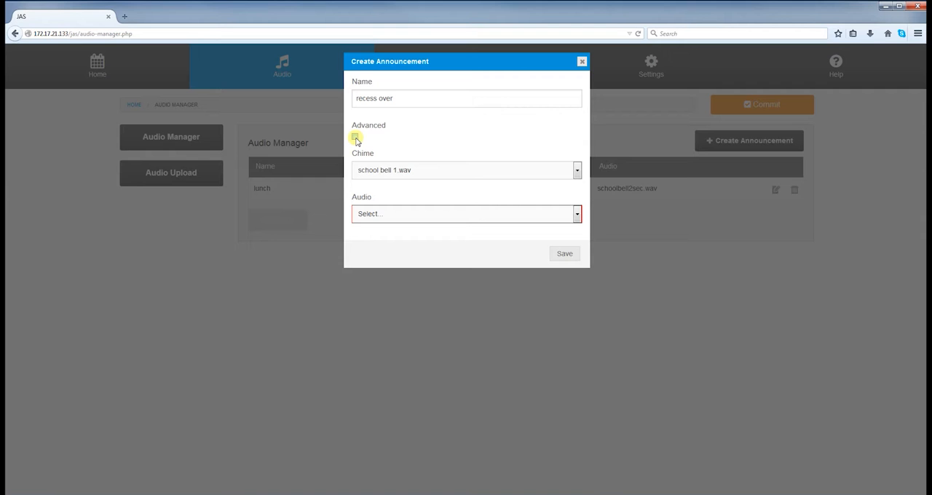
pyautogui.click(576, 215)
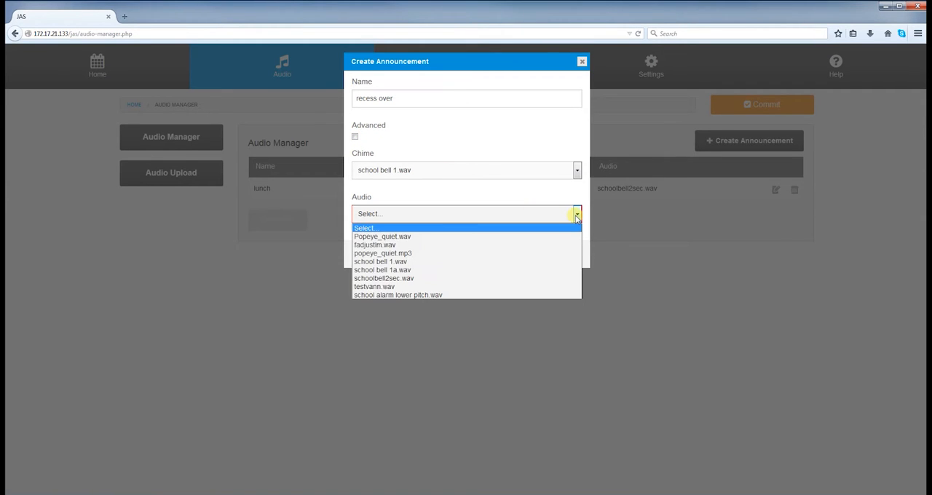
pyautogui.click(495, 294)
pyautogui.click(560, 256)
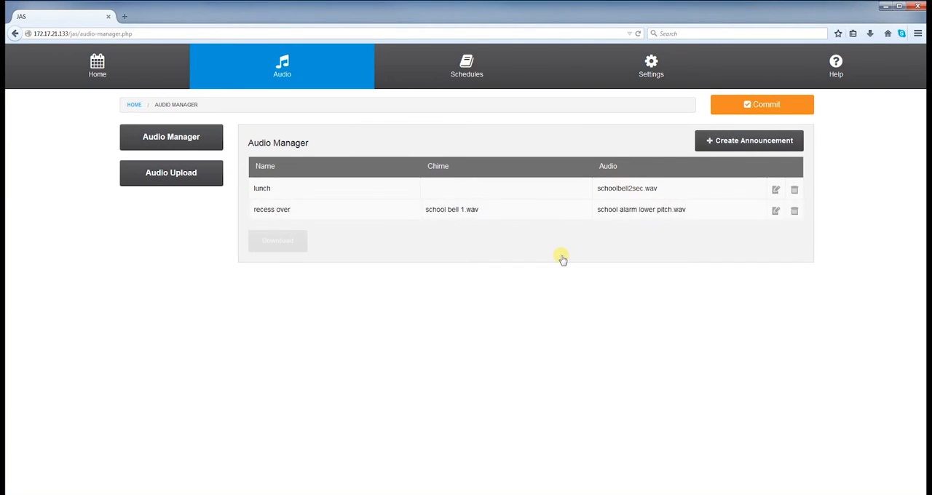
# Step: Start another announcement with the advanced options enabled and name it "test advanced announcement"
pyautogui.click(718, 141)
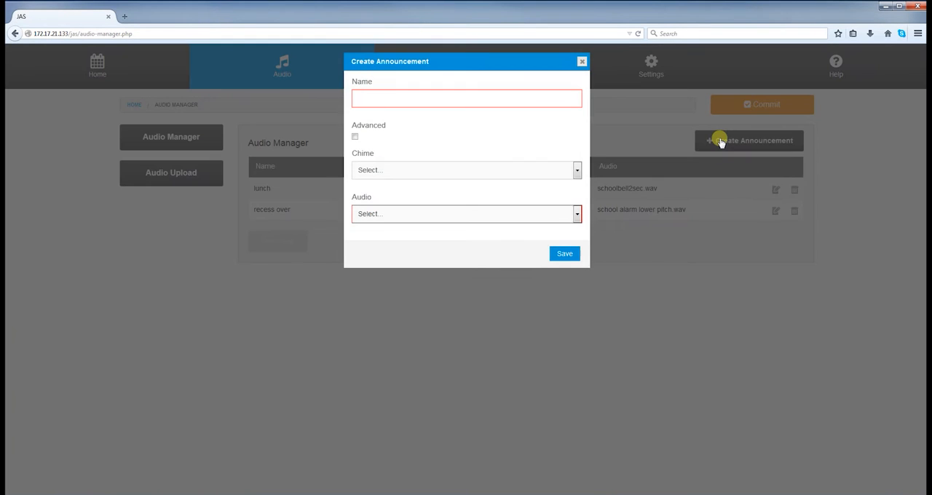
pyautogui.click(354, 137)
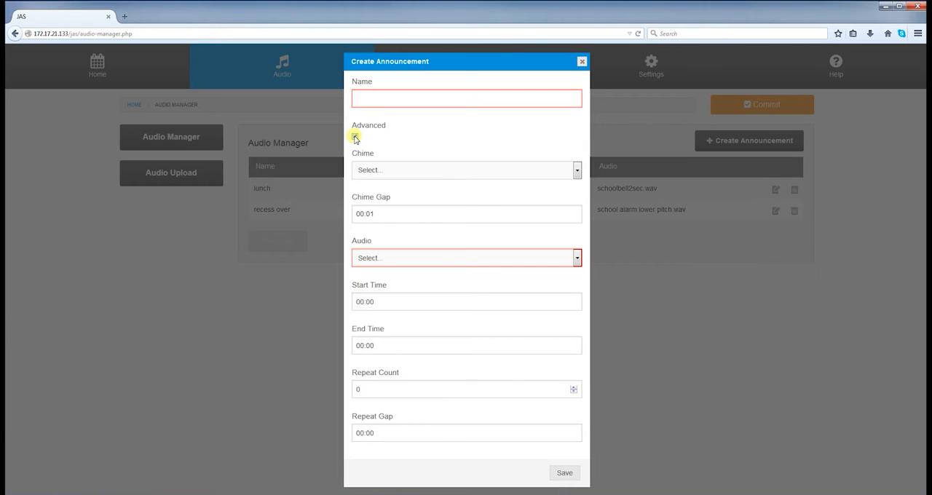
pyautogui.click(367, 100)
pyautogui.write('test a')
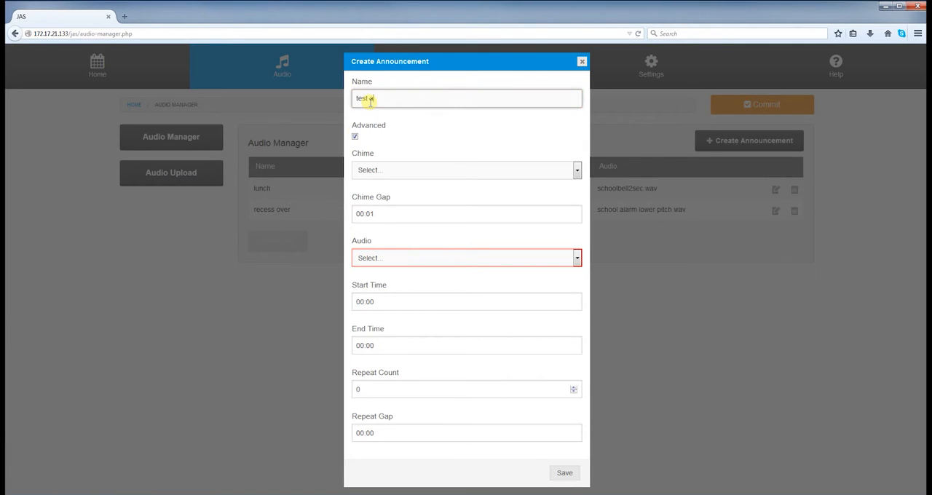
pyautogui.write('dvanced announcement')
# Step: Set the chime to school bell 1a.wav with a chime gap of 00:02, and the audio to schoolbell2sec.wav
pyautogui.click(575, 170)
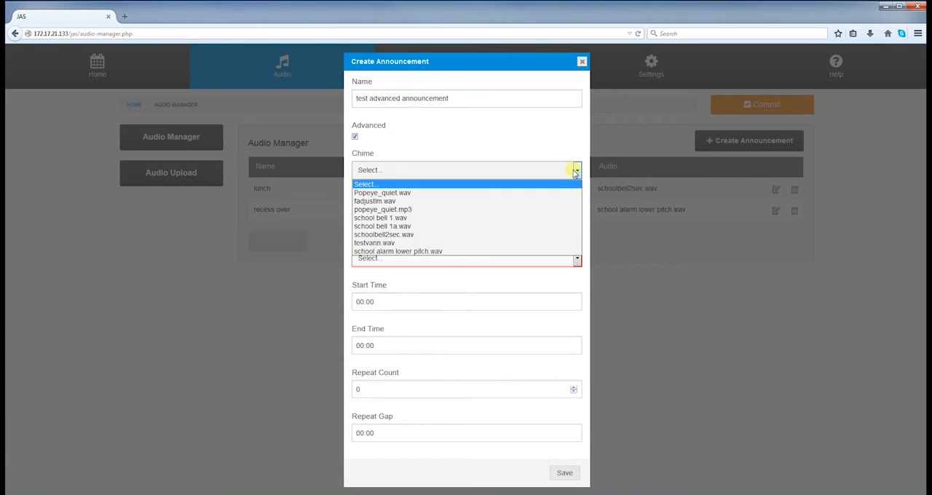
pyautogui.click(512, 226)
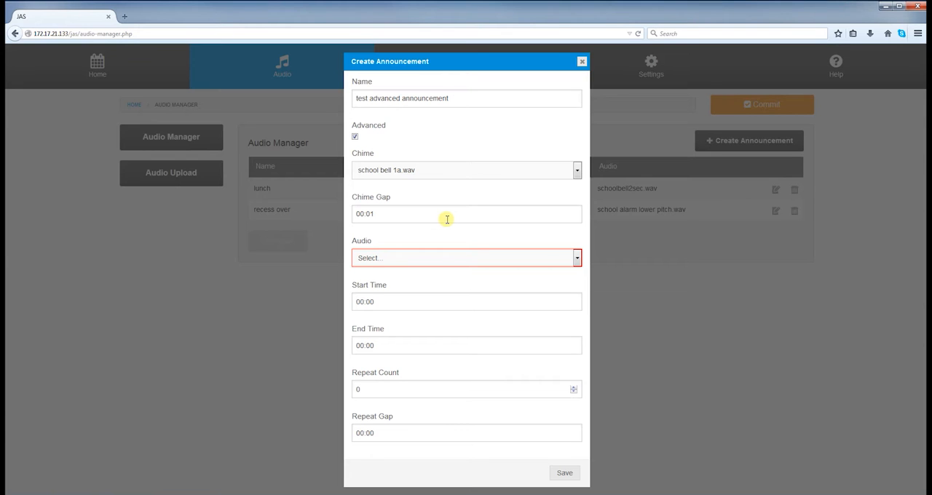
pyautogui.moveTo(447, 219); pyautogui.dragTo(338, 214)
pyautogui.write('00:02')
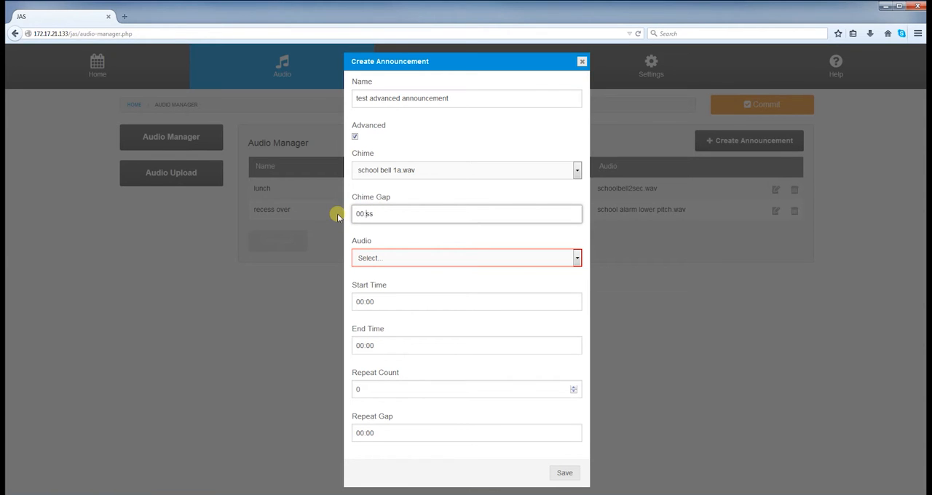
pyautogui.click(492, 258)
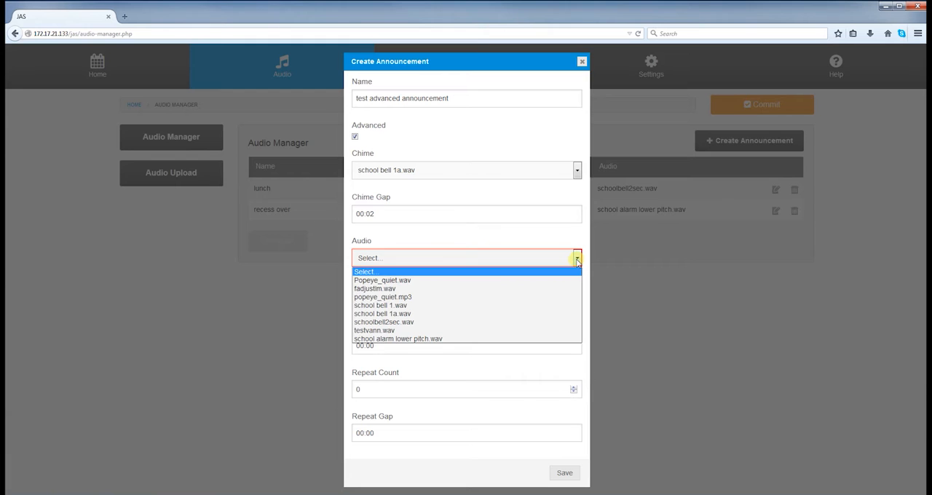
pyautogui.click(526, 322)
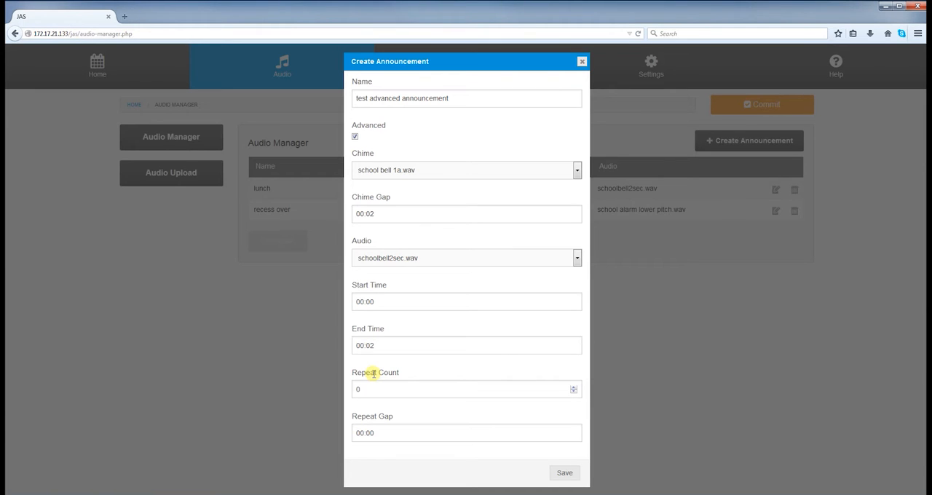
# Step: Set the repeat count to 1 and the repeat gap to 00:02, and save the advanced announcement
pyautogui.click(355, 388)
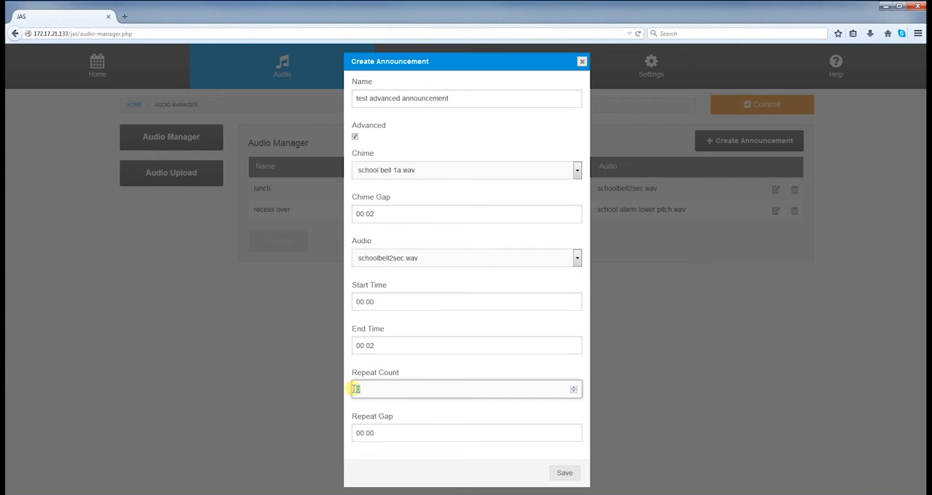
pyautogui.write('1')
pyautogui.moveTo(374, 433); pyautogui.dragTo(339, 437)
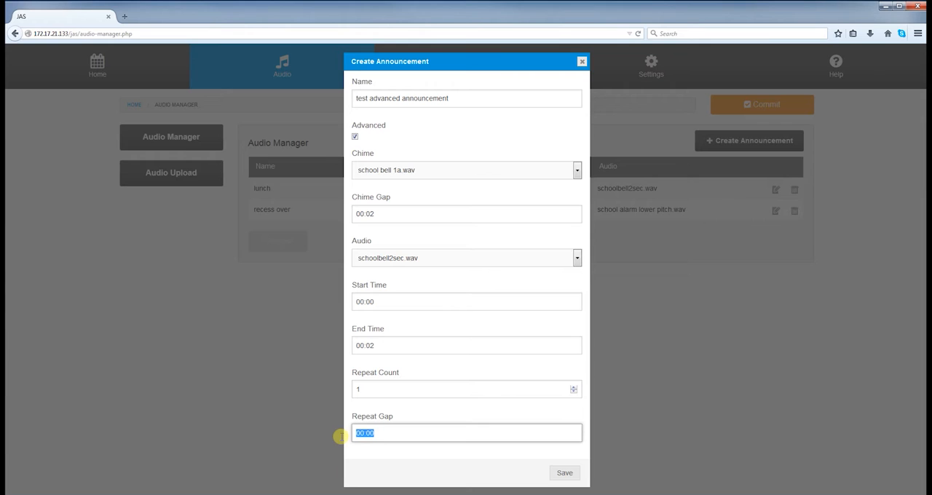
pyautogui.write('00:02')
pyautogui.click(565, 474)
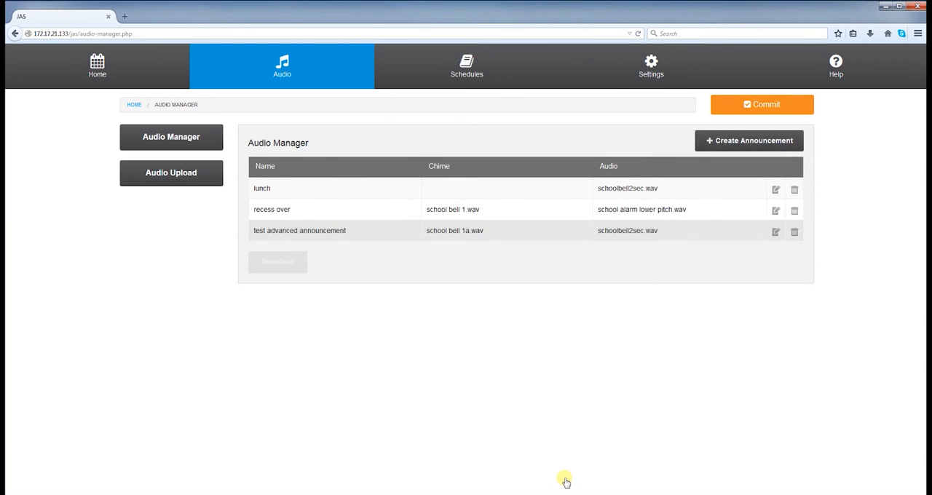
# Step: Start a new schedule named "Recess Over" and set its colour to green
pyautogui.click(470, 79)
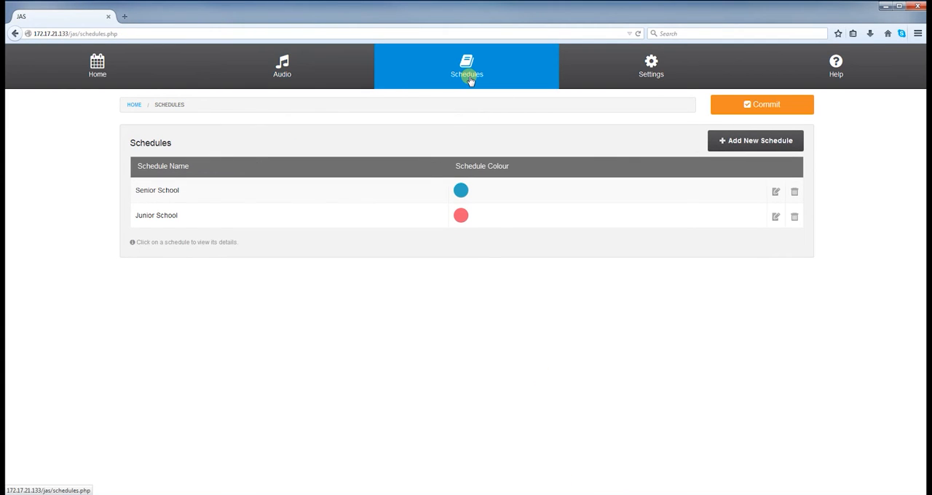
pyautogui.click(734, 143)
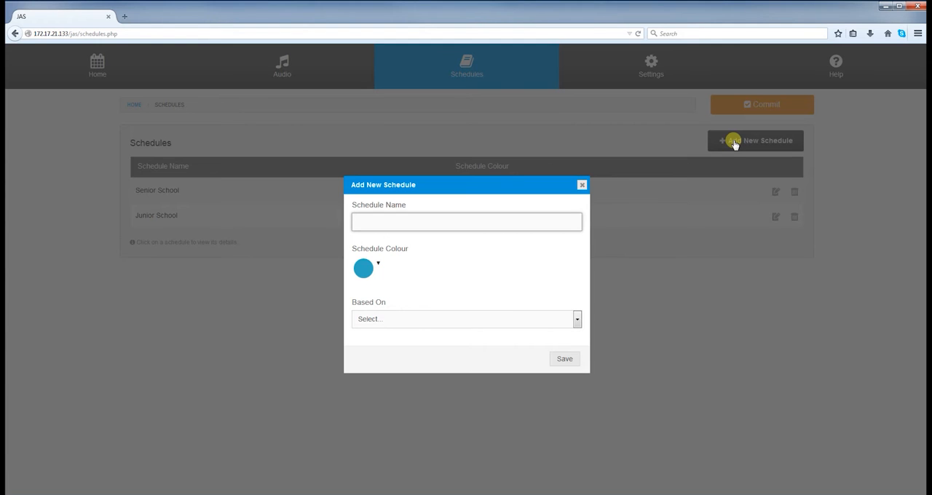
pyautogui.write('Recess Over')
pyautogui.click(379, 269)
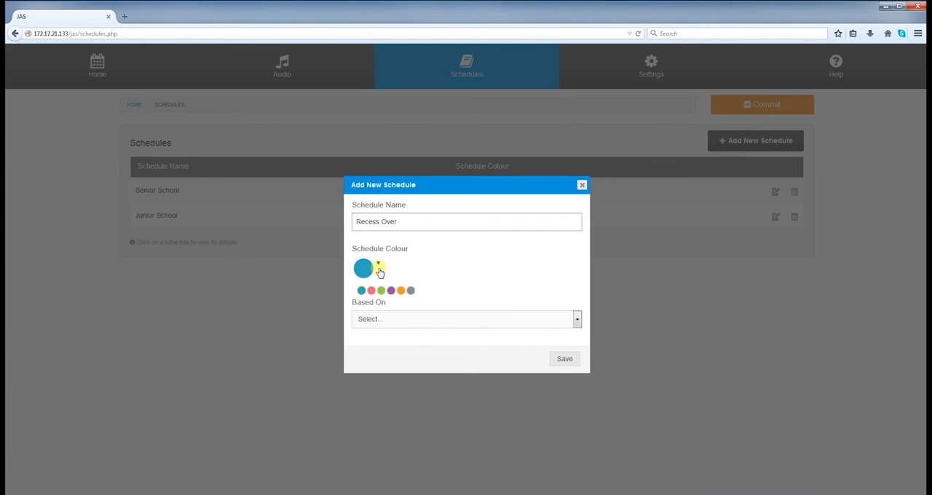
pyautogui.click(380, 290)
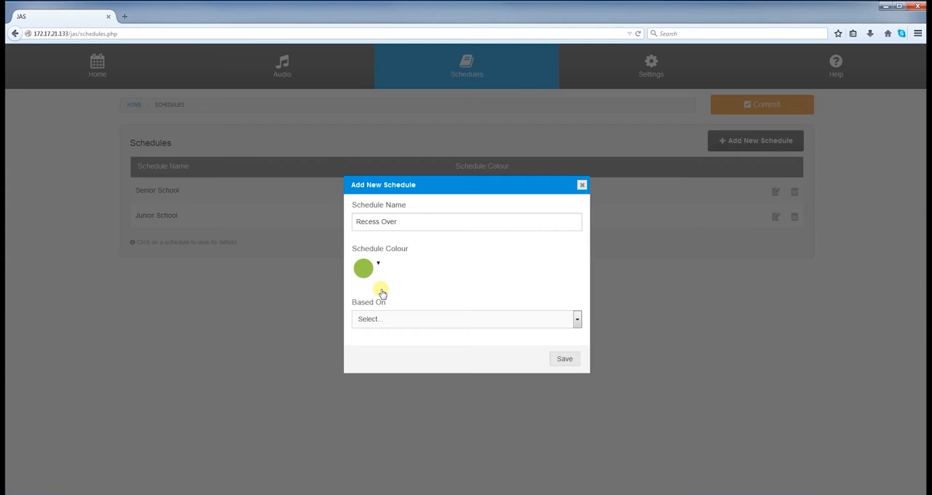
# Step: Base the new schedule on Senior School, save it, and commit the changes
pyautogui.click(560, 360)
pyautogui.click(576, 320)
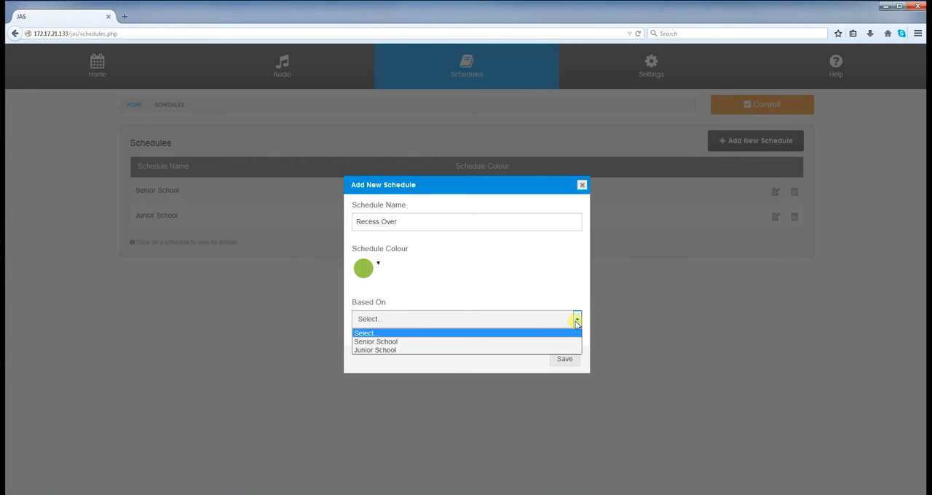
pyautogui.click(562, 342)
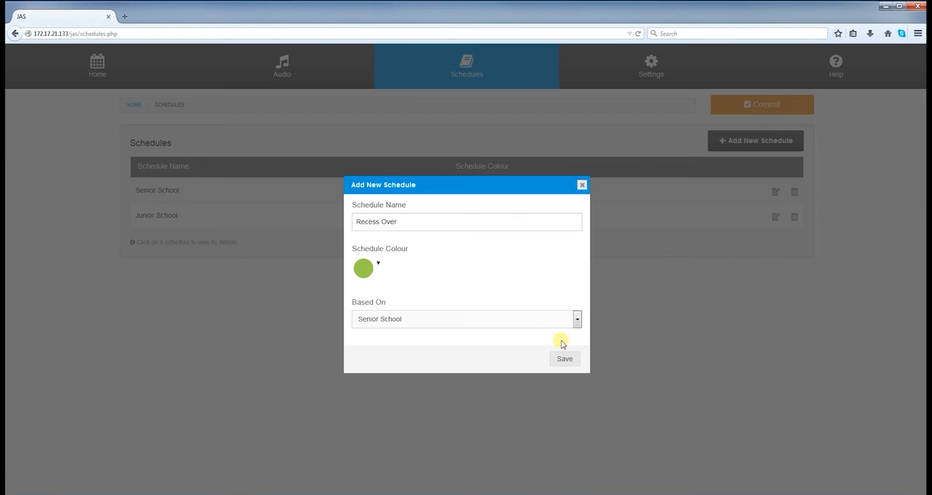
pyautogui.click(562, 358)
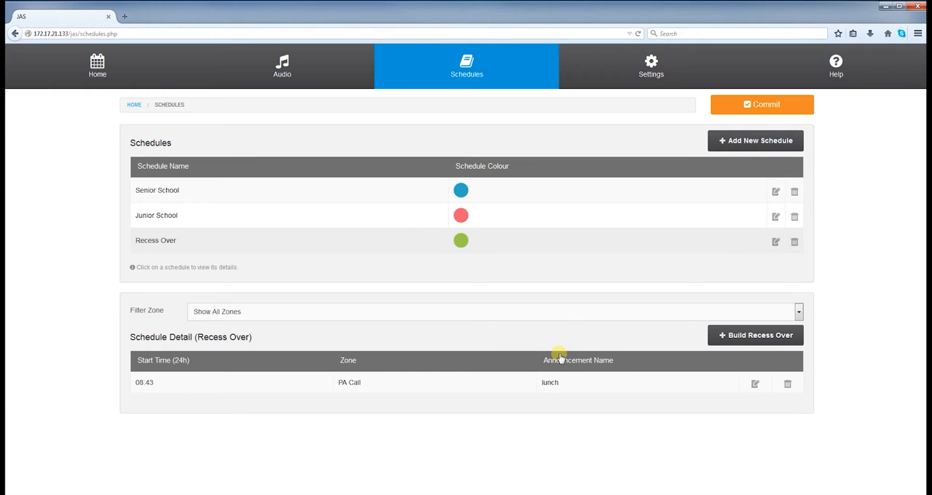
pyautogui.click(719, 111)
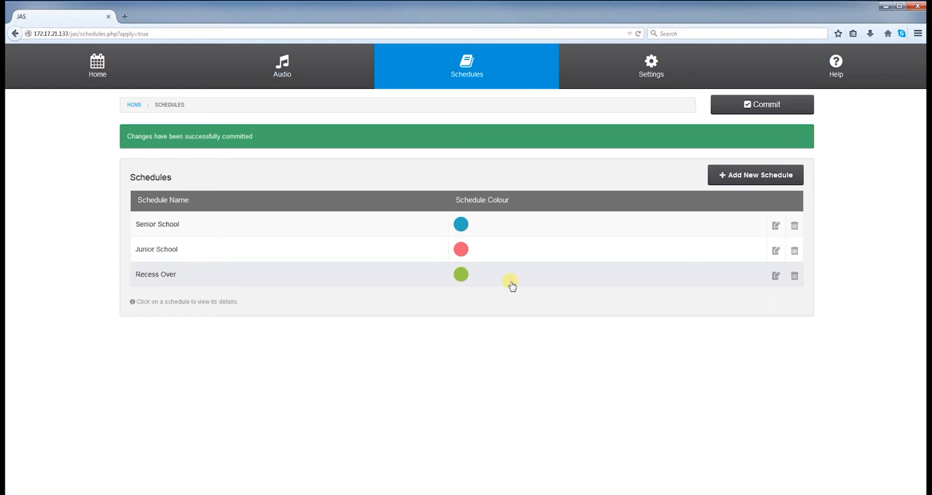
# Step: Start a new entry in the Recess Over schedule with start time 13:30 and the PA Call zone
pyautogui.click(507, 283)
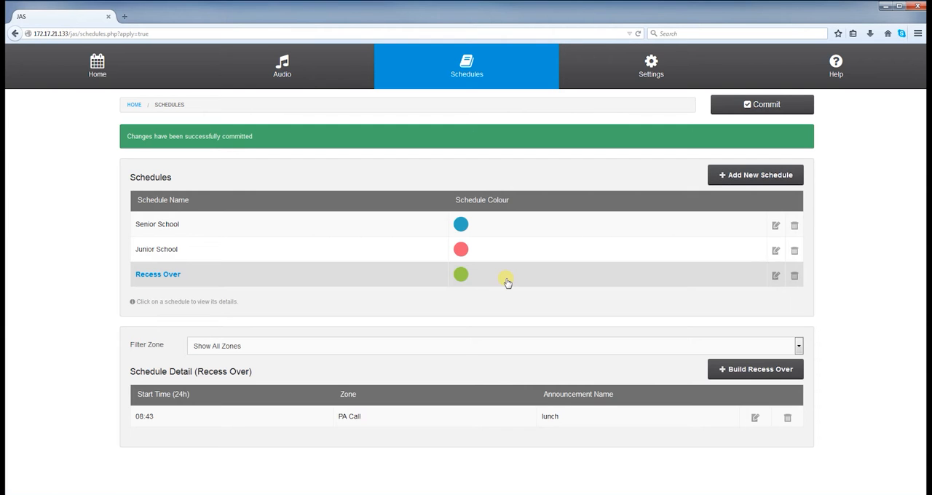
pyautogui.click(727, 369)
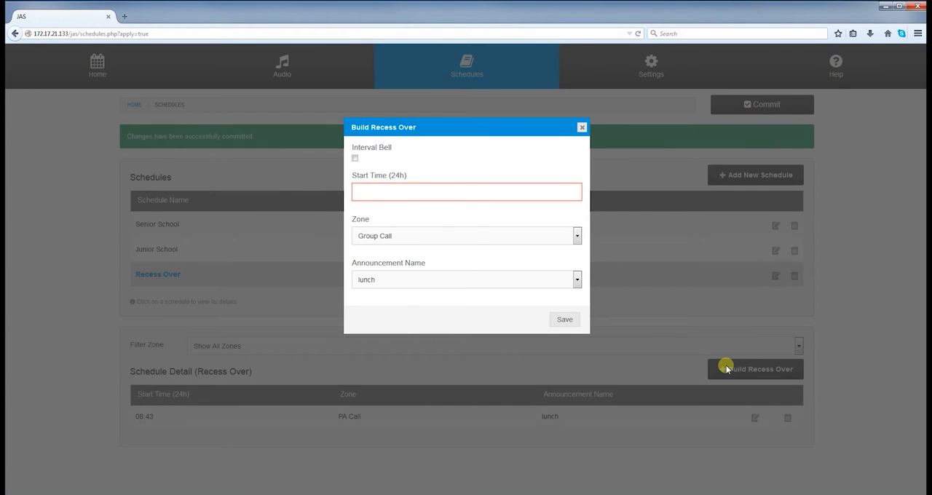
pyautogui.click(465, 192)
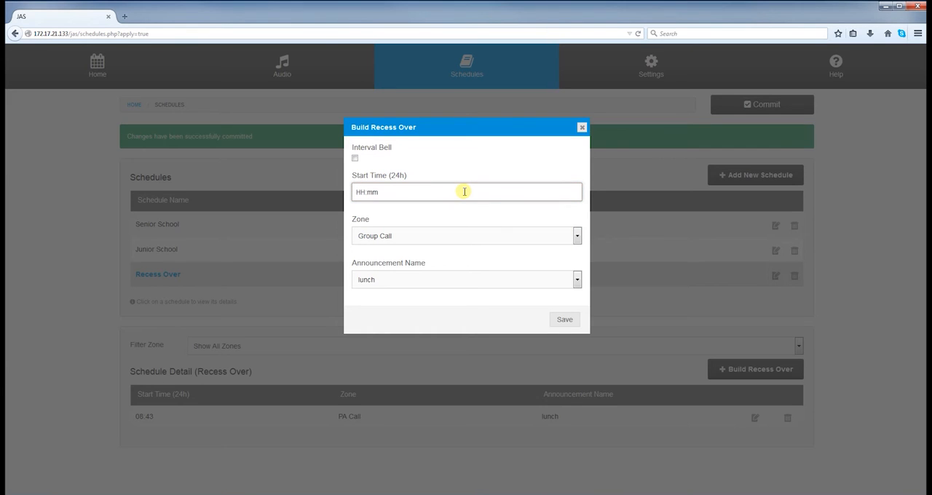
pyautogui.write('13:30')
pyautogui.click(555, 237)
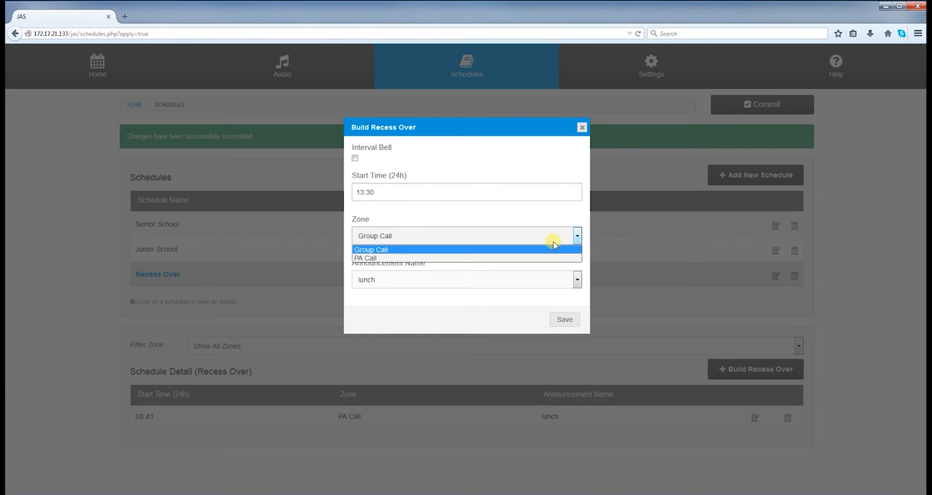
pyautogui.click(547, 259)
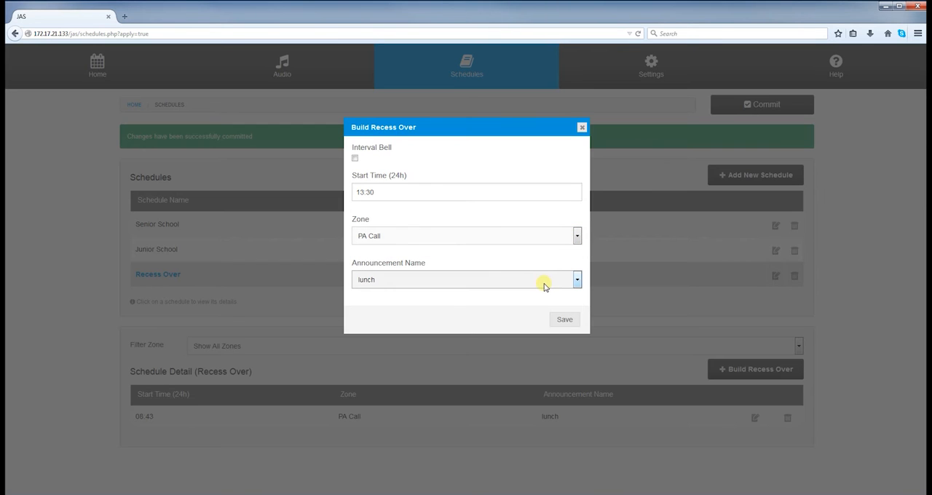
# Step: Set the entry's announcement to recess over, save it, and commit the changes
pyautogui.click(544, 283)
pyautogui.click(536, 301)
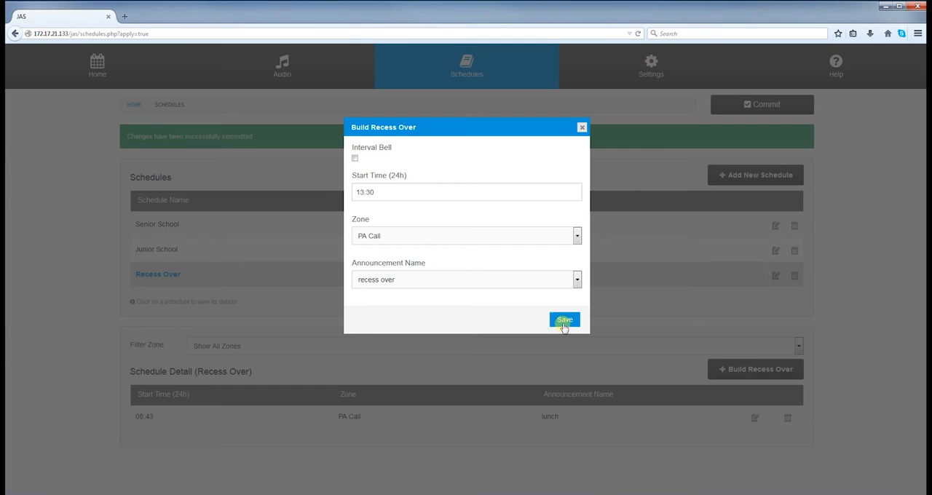
pyautogui.click(563, 320)
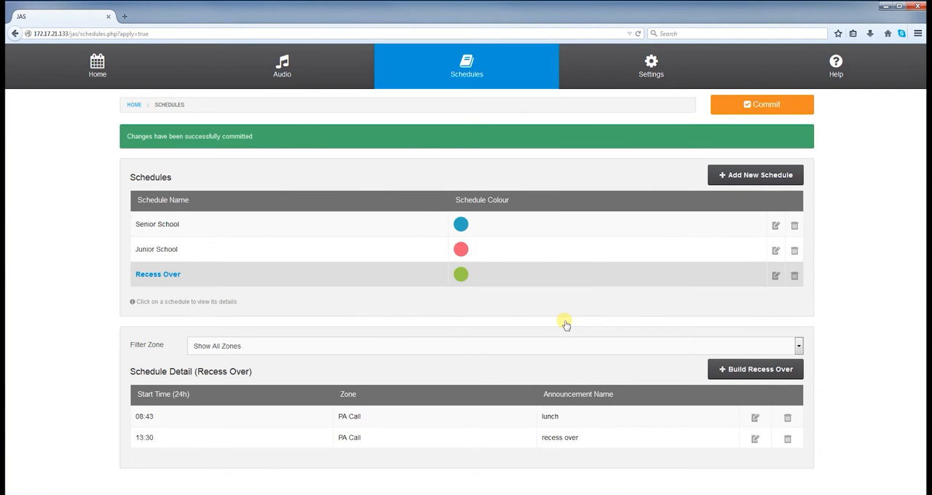
pyautogui.click(731, 109)
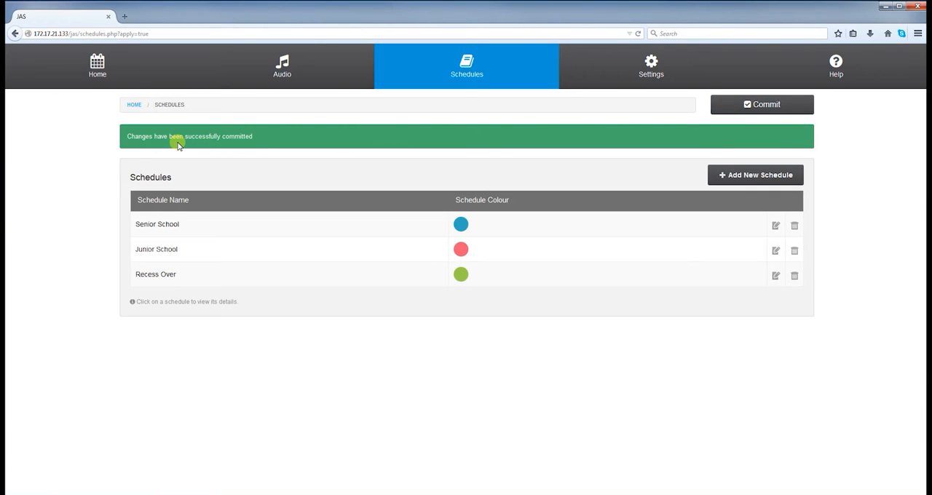
# Step: Start an interval bell entry for Recess Over running from 14:15 to 14:30 with a repeat period of 2 minutes
pyautogui.click(300, 275)
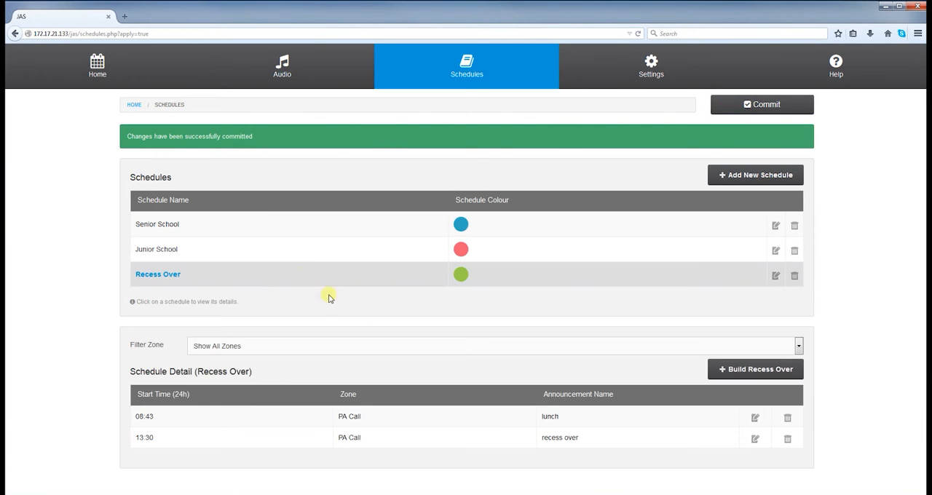
pyautogui.click(726, 370)
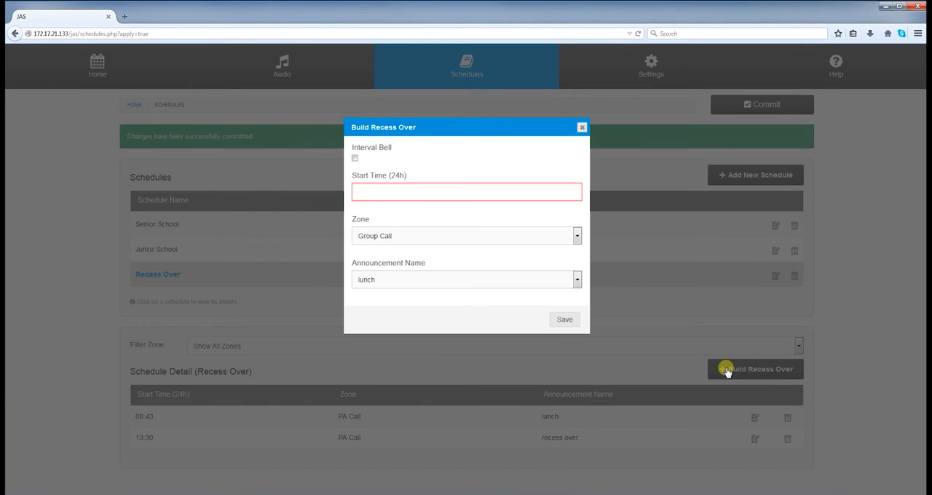
pyautogui.click(355, 159)
pyautogui.click(368, 194)
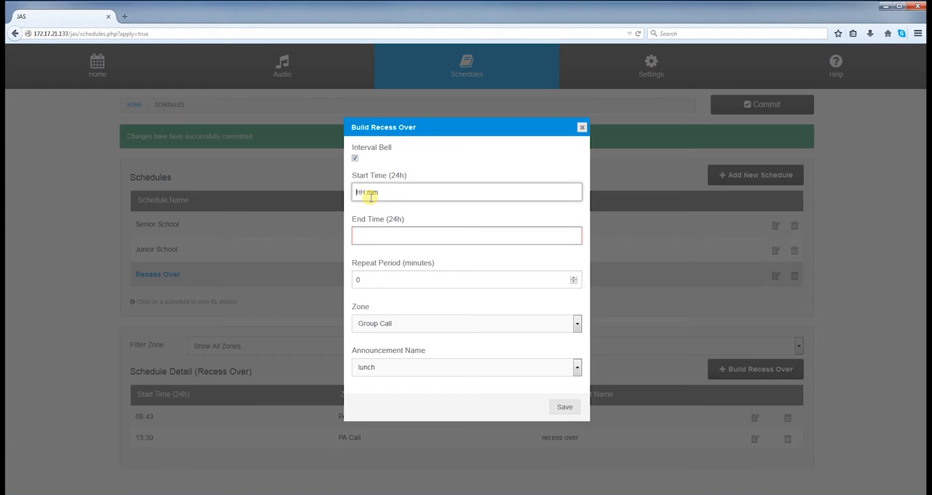
pyautogui.write('1415')
pyautogui.click(371, 238)
pyautogui.write('1430')
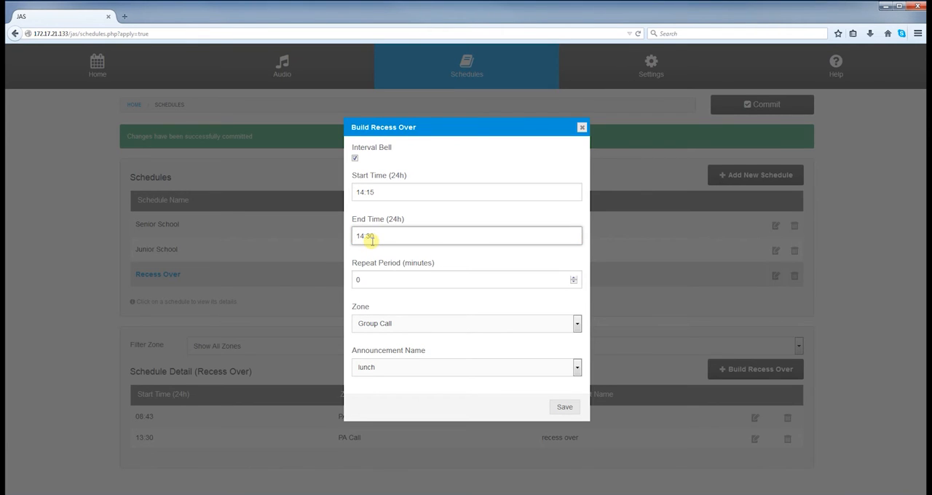
pyautogui.doubleClick(370, 278)
pyautogui.write('2')
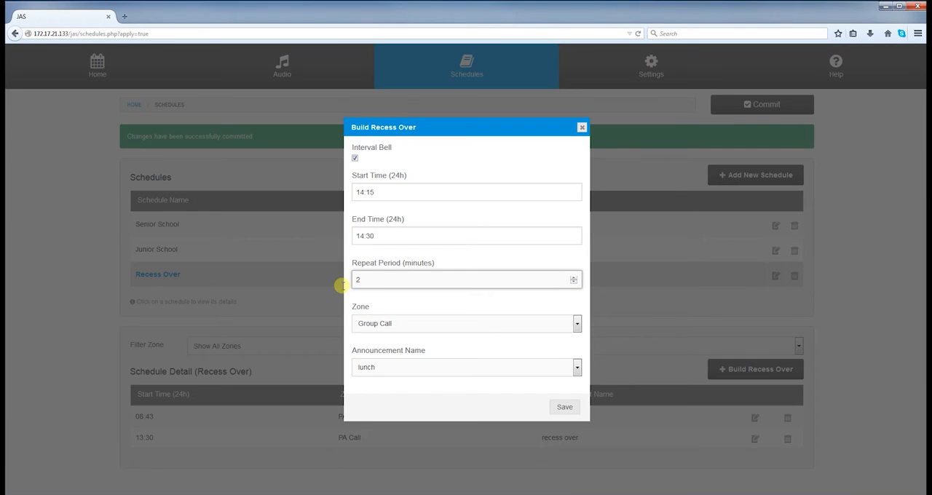
# Step: Set the interval bell's zone to PA Call and its announcement to test advanced announcement, and save it
pyautogui.click(577, 324)
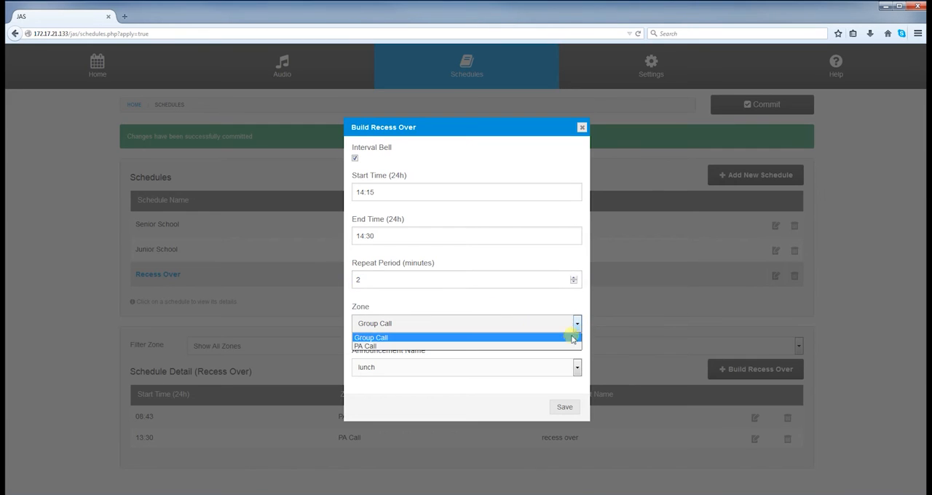
pyautogui.click(569, 346)
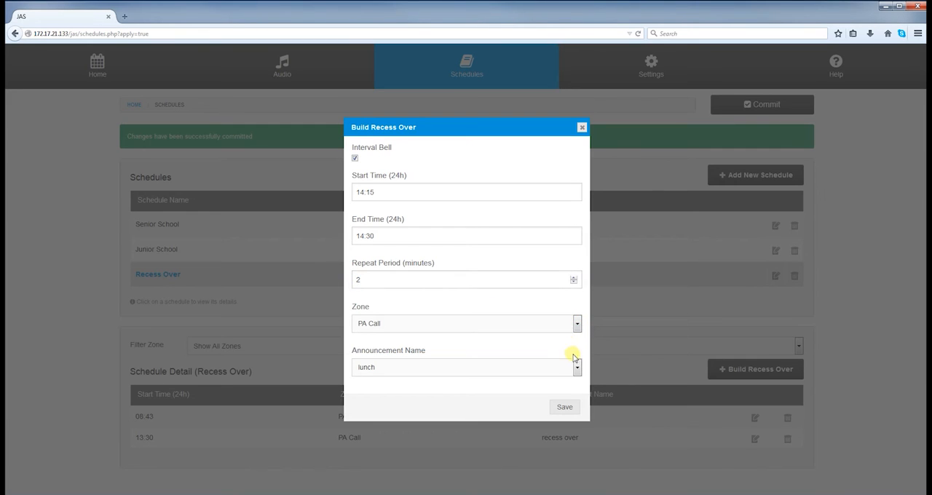
pyautogui.click(577, 367)
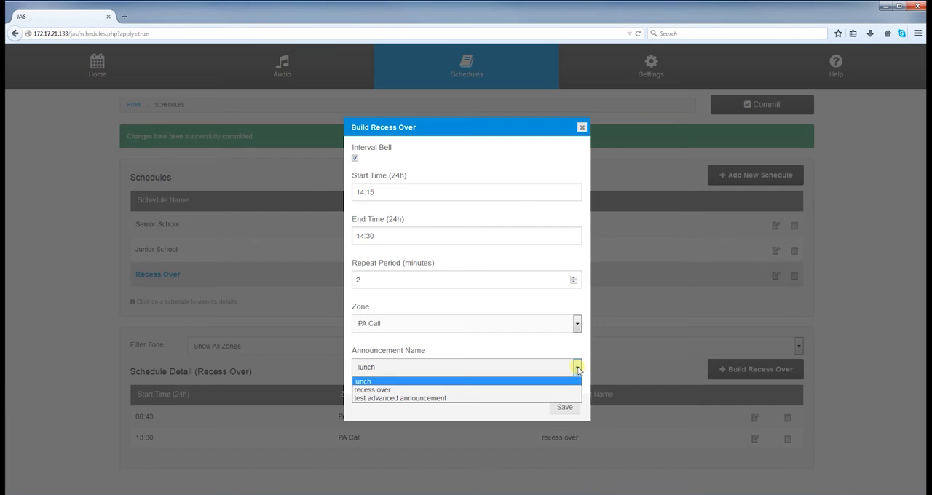
pyautogui.click(555, 399)
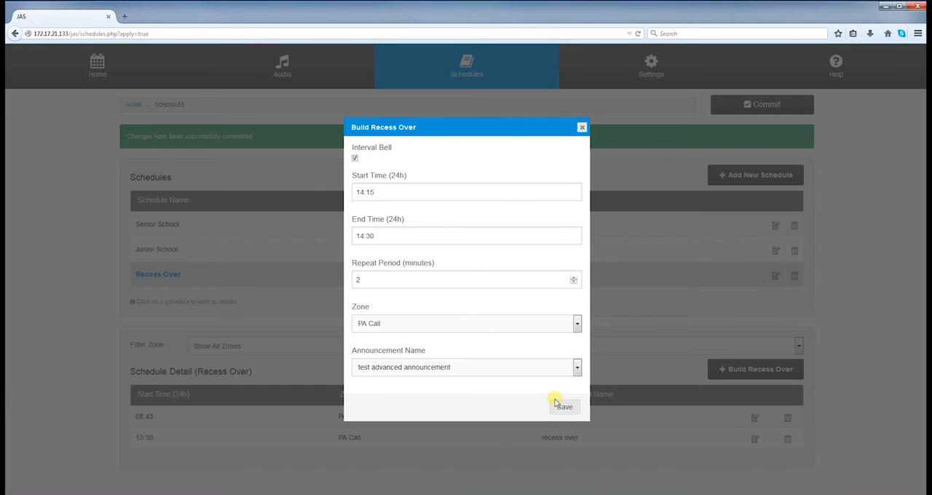
pyautogui.click(559, 406)
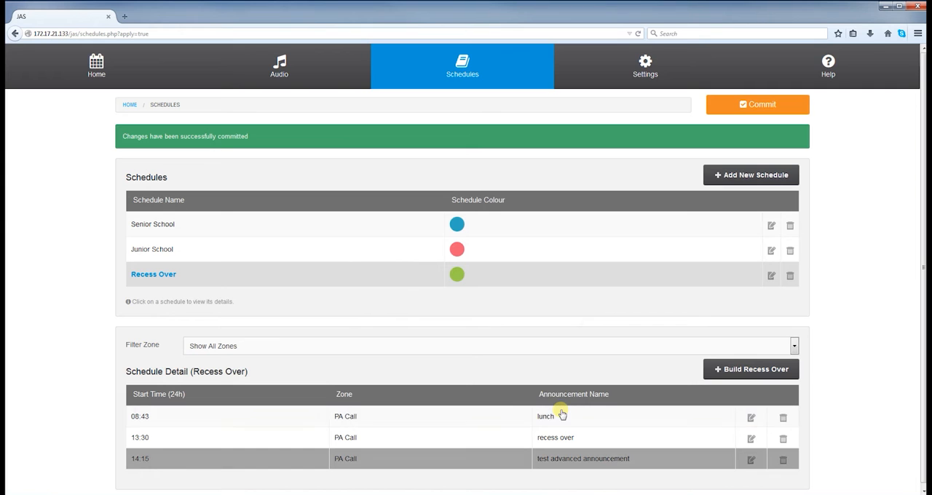
# Step: Rename the Recess Over schedule to "Recess Start", change its colour to grey, and save it
pyautogui.scroll(-3, 97, 277)
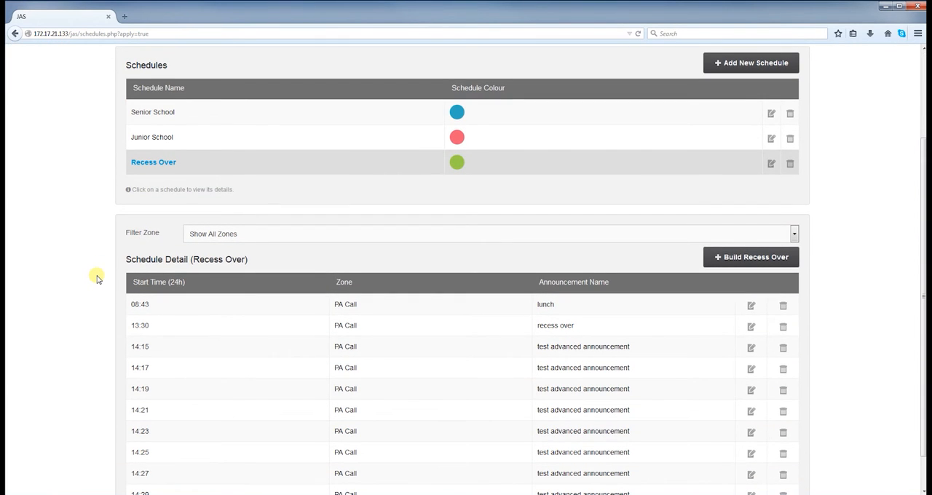
pyautogui.scroll(3, 97, 278)
pyautogui.click(327, 275)
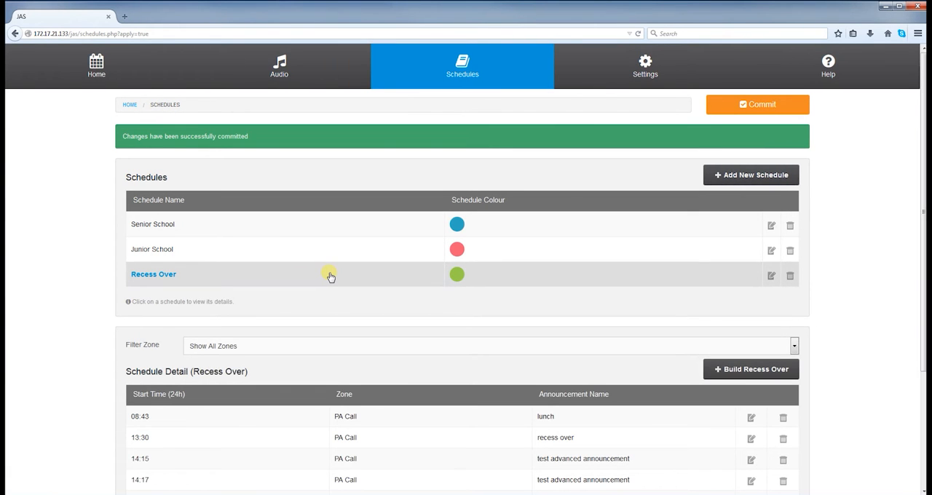
pyautogui.scroll(-4, 330, 276)
pyautogui.scroll(3, 330, 276)
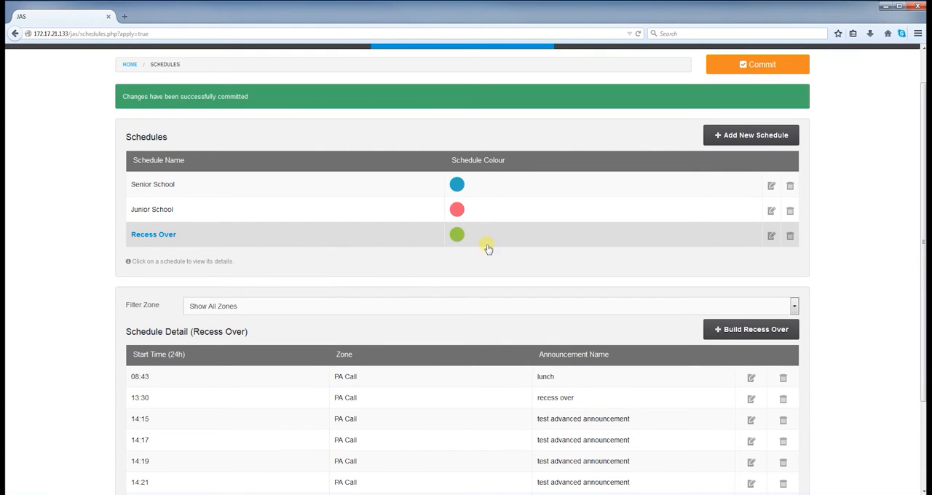
pyautogui.click(770, 237)
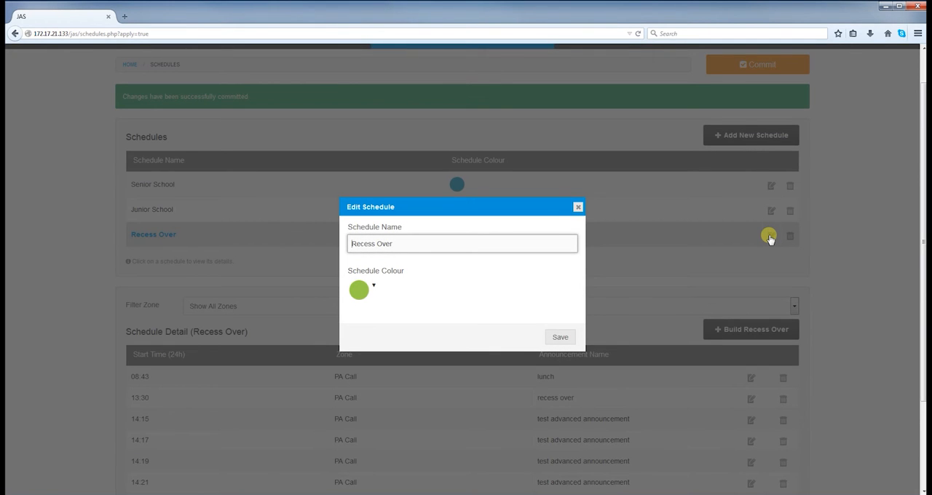
pyautogui.moveTo(397, 246); pyautogui.dragTo(378, 250)
pyautogui.write('Start')
pyautogui.click(374, 287)
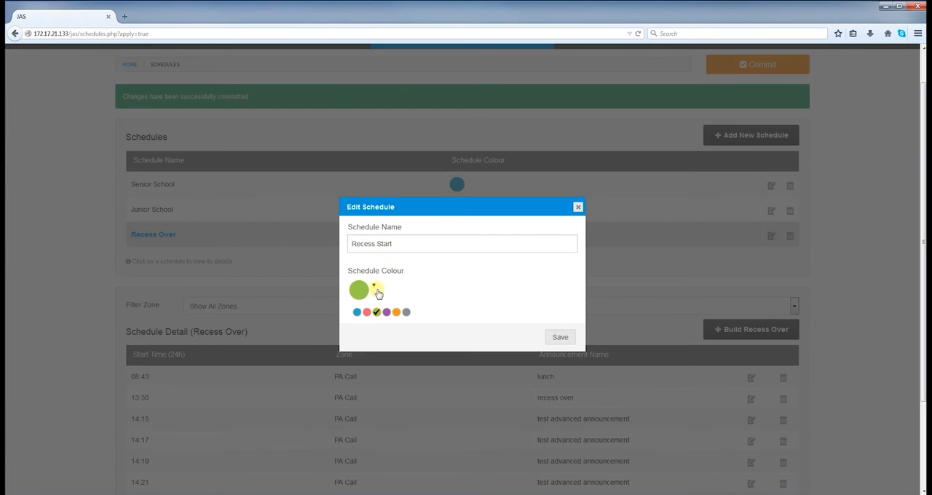
pyautogui.click(408, 312)
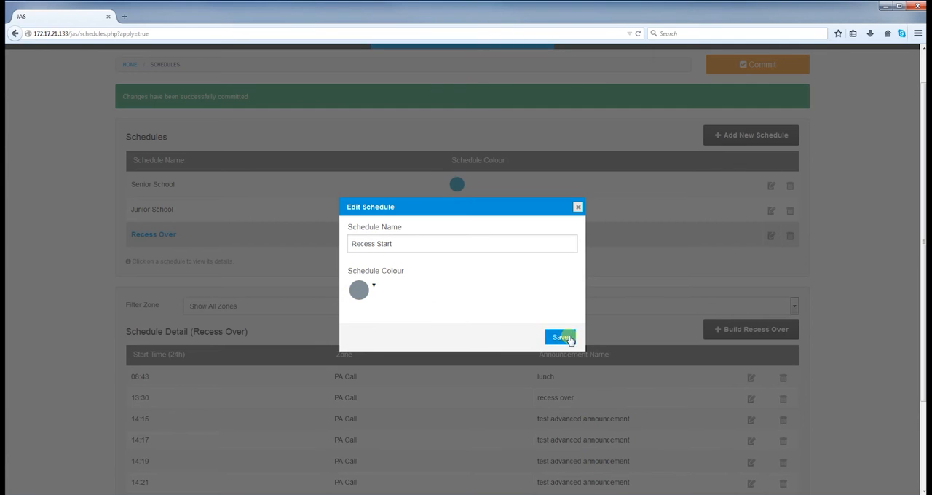
pyautogui.click(564, 338)
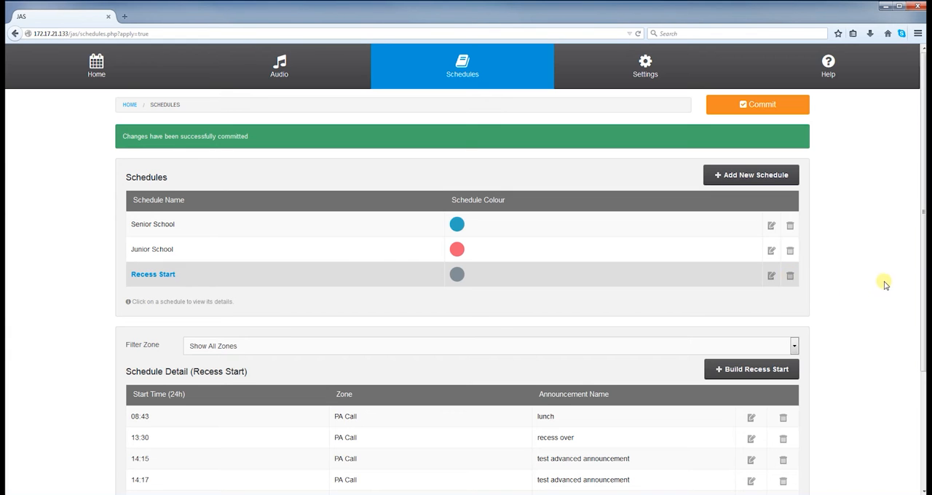
# Step: Edit the 14:21 entry of Recess Start to start at 14:45 in zone Group Call with the lunch announcement, and save it
pyautogui.moveTo(924, 262); pyautogui.dragTo(919, 387)
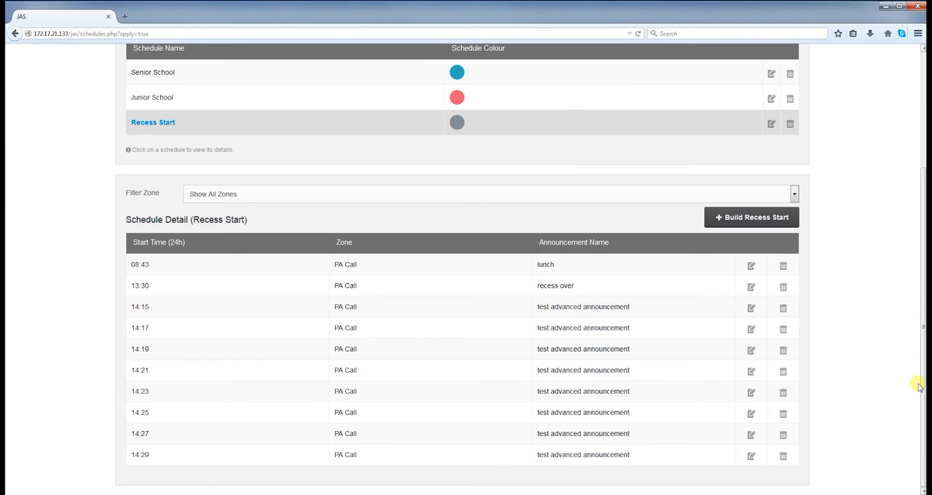
pyautogui.click(750, 375)
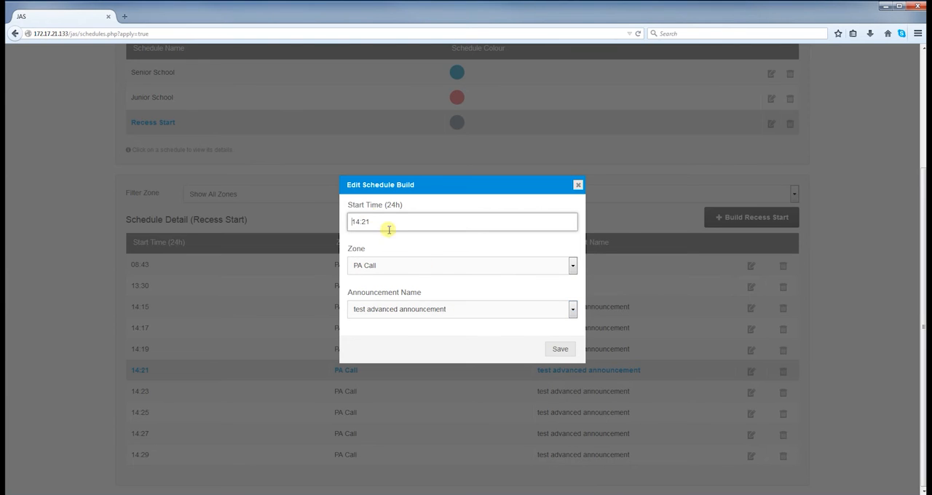
pyautogui.moveTo(374, 222); pyautogui.dragTo(353, 225)
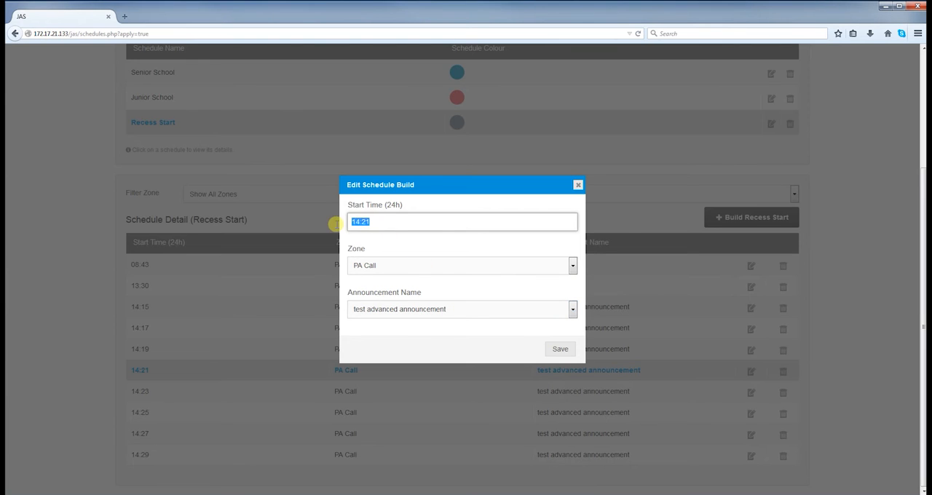
pyautogui.write('14:45')
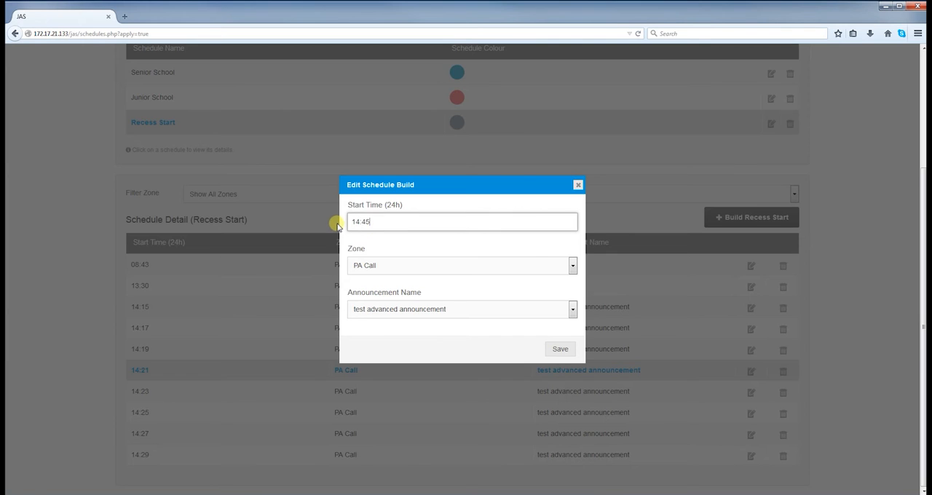
pyautogui.click(573, 265)
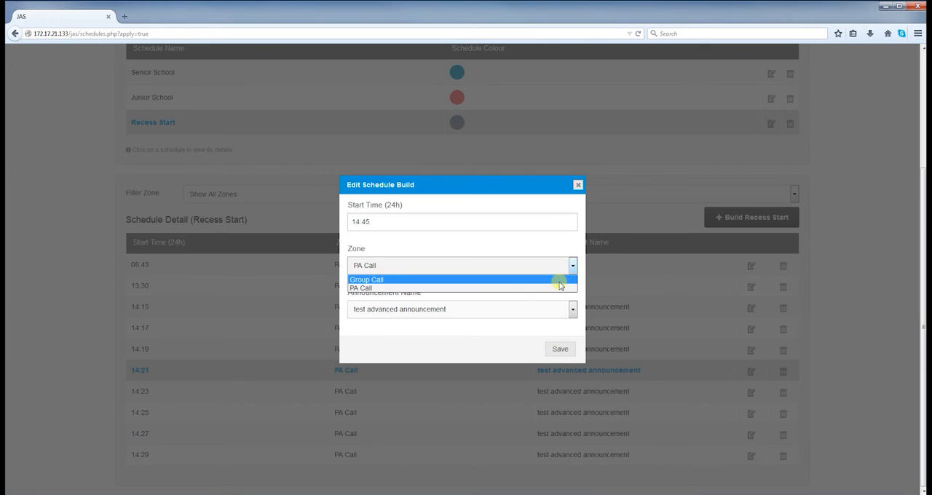
pyautogui.click(560, 279)
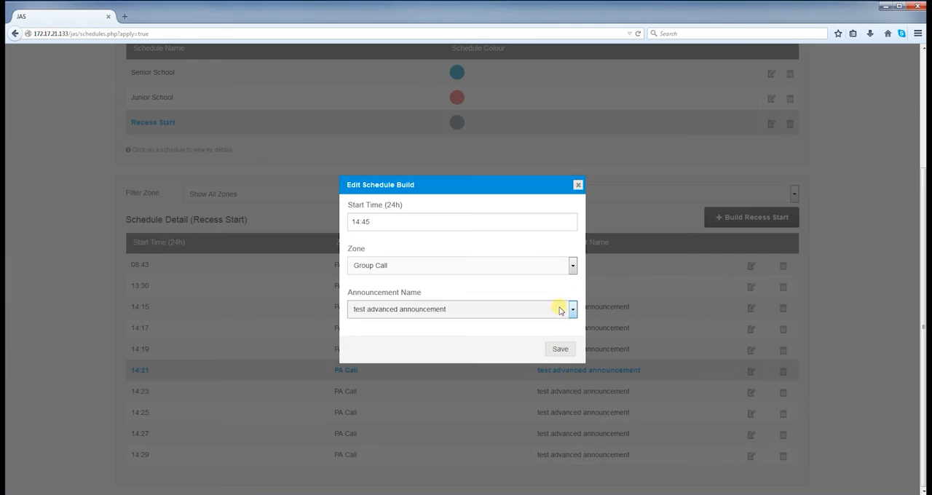
pyautogui.click(573, 310)
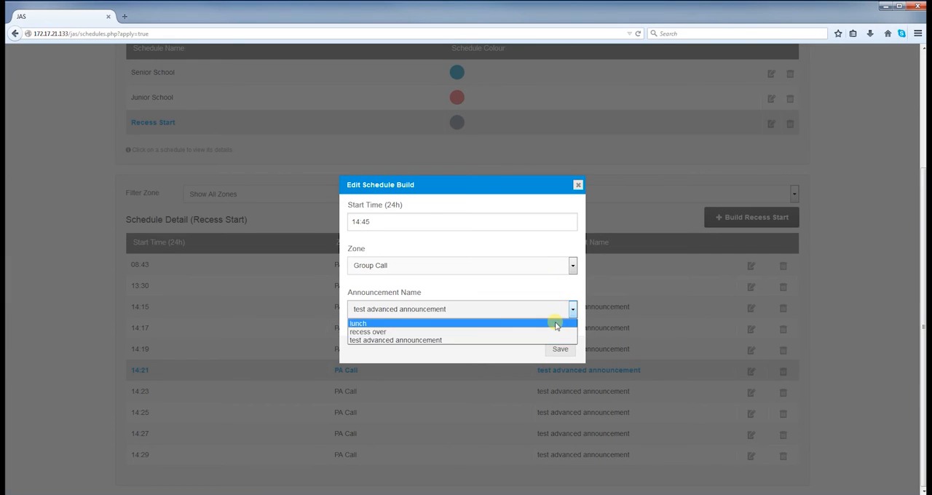
pyautogui.click(555, 323)
pyautogui.click(558, 349)
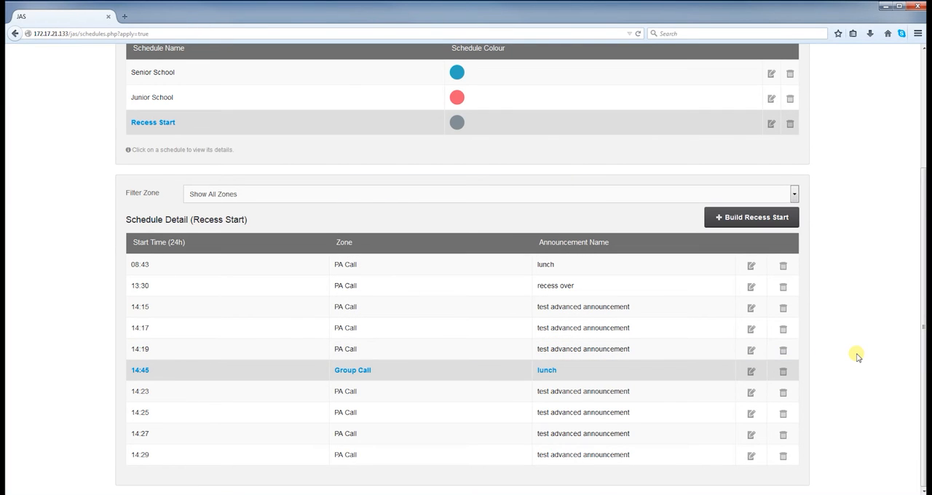
# Step: Delete the 14:45 Group Call entry from the Recess Start schedule and confirm the deletion
pyautogui.click(783, 372)
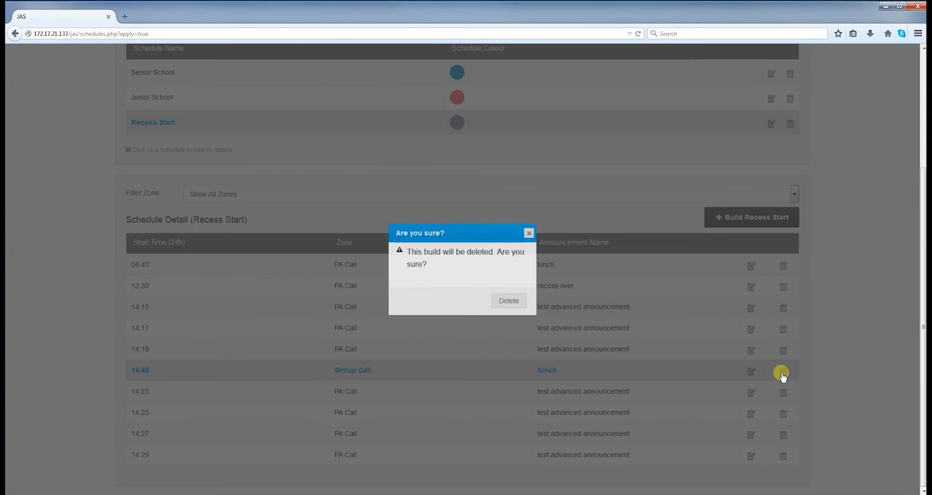
pyautogui.click(507, 301)
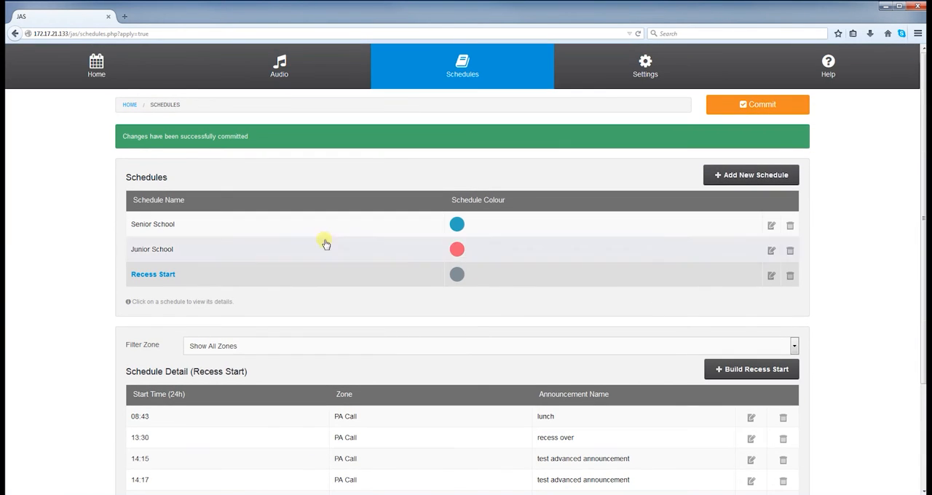
# Step: Assign the Recess Start schedule to the single day 2015-05-20 in the calendar and commit the changes
pyautogui.click(100, 51)
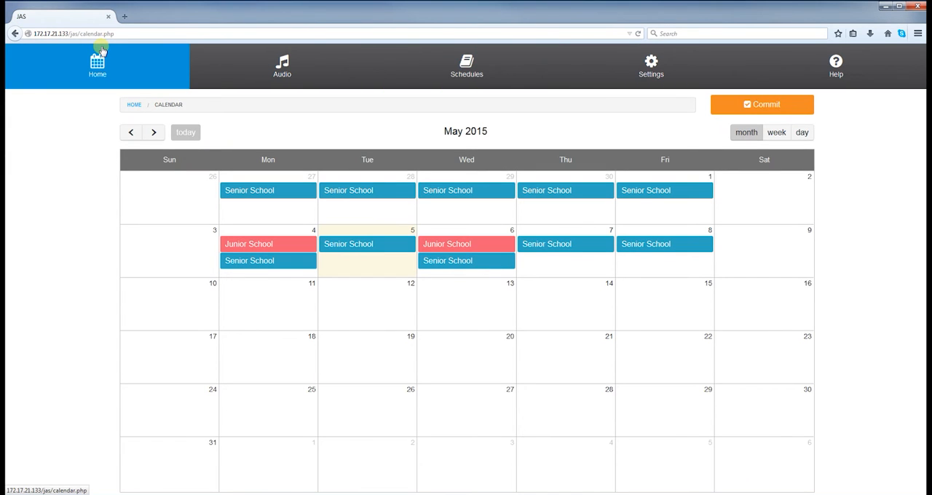
pyautogui.click(457, 346)
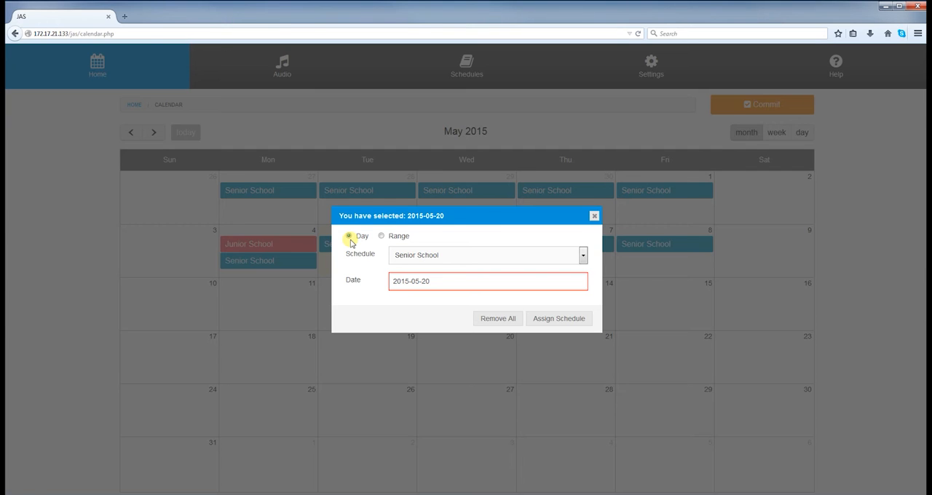
pyautogui.click(582, 255)
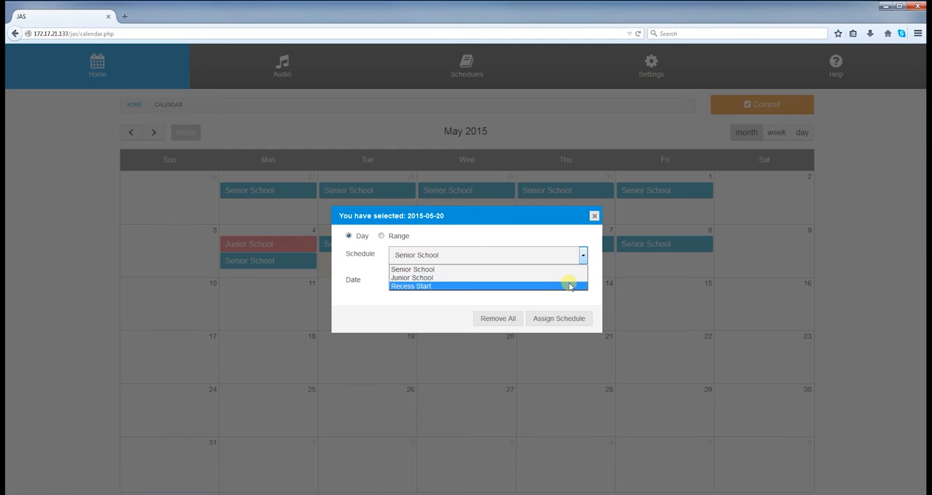
pyautogui.click(571, 285)
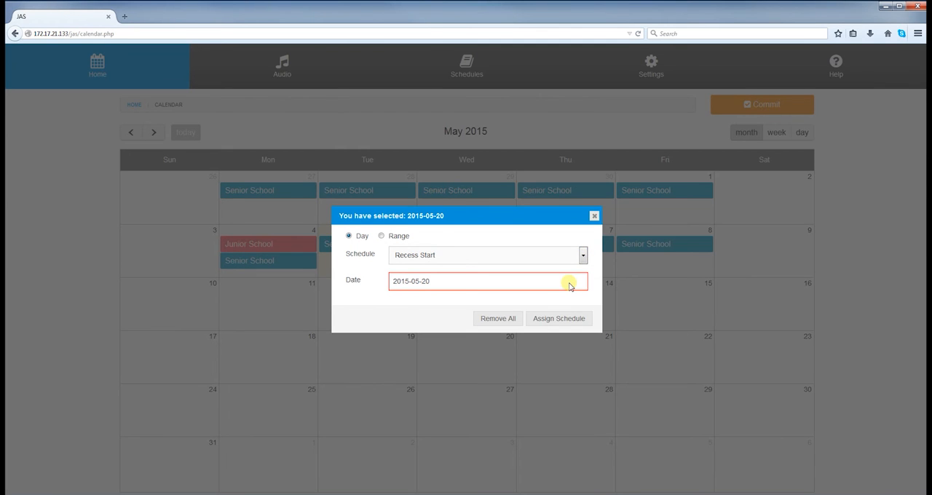
pyautogui.click(487, 284)
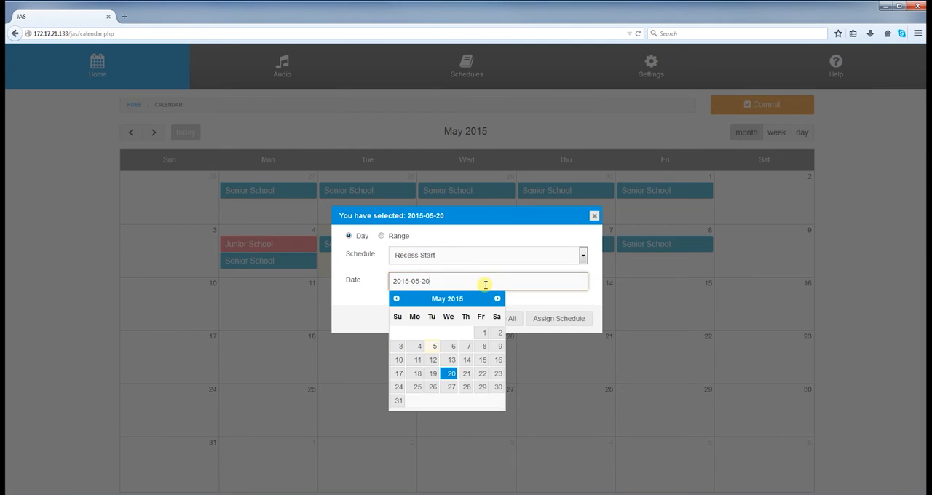
pyautogui.click(365, 302)
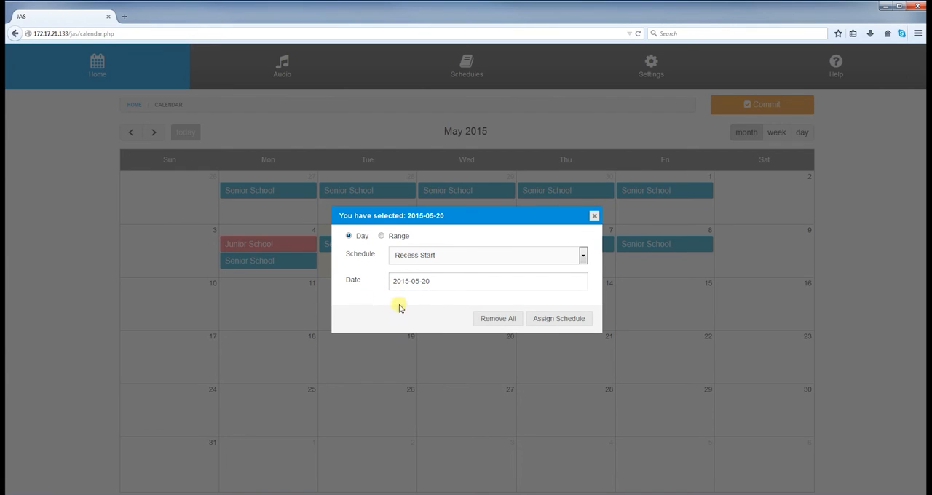
pyautogui.click(551, 318)
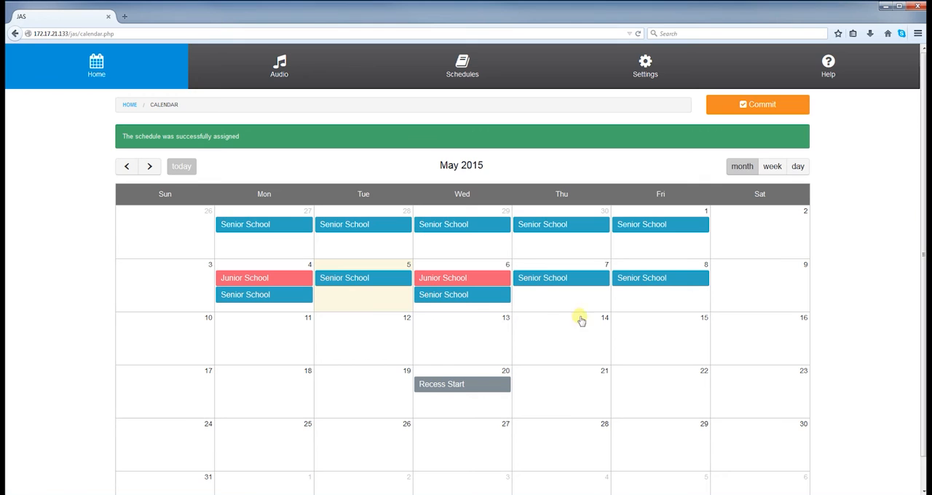
pyautogui.click(752, 107)
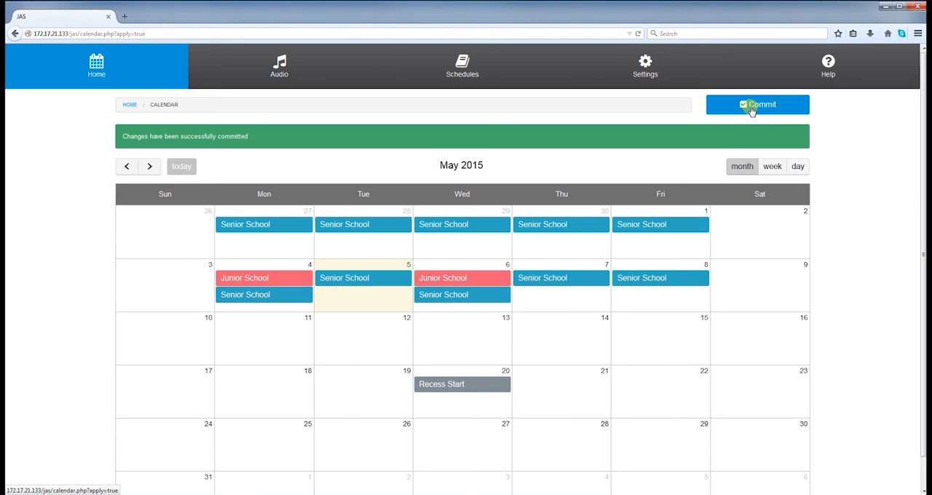
# Step: Assign the Senior School schedule weekly, Monday to Friday, over the range 2015-05-22 to 2015-05-31 and commit the changes
pyautogui.click(650, 377)
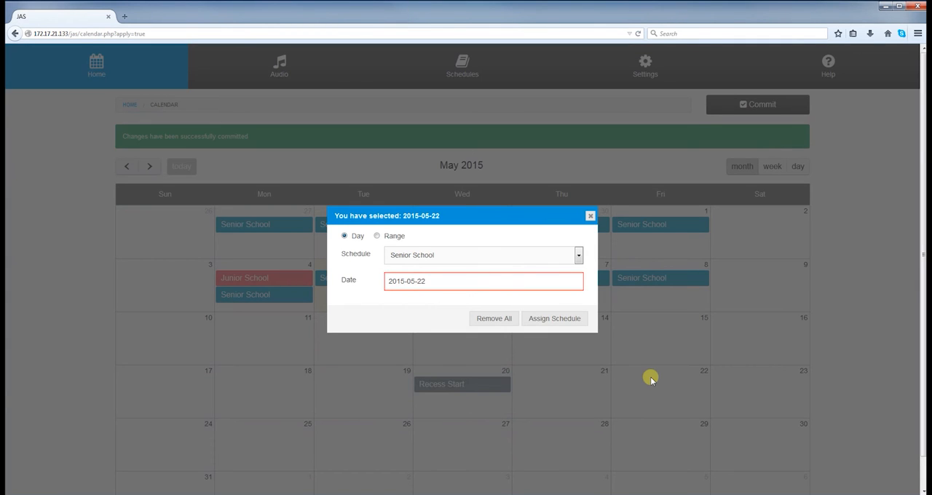
pyautogui.click(376, 236)
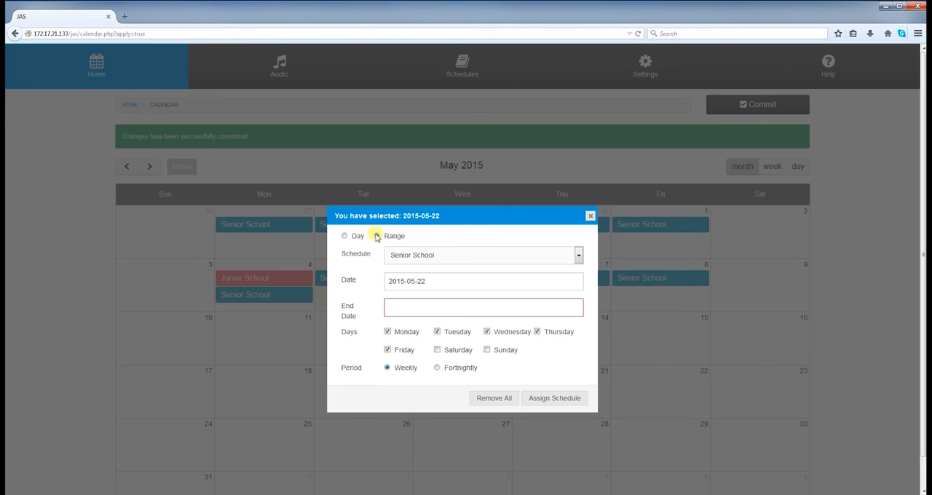
pyautogui.click(377, 236)
pyautogui.click(390, 306)
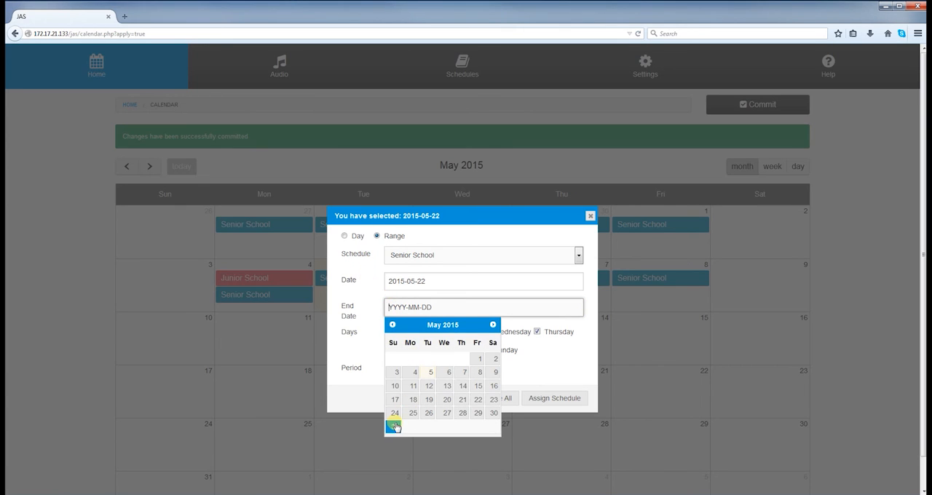
pyautogui.click(394, 426)
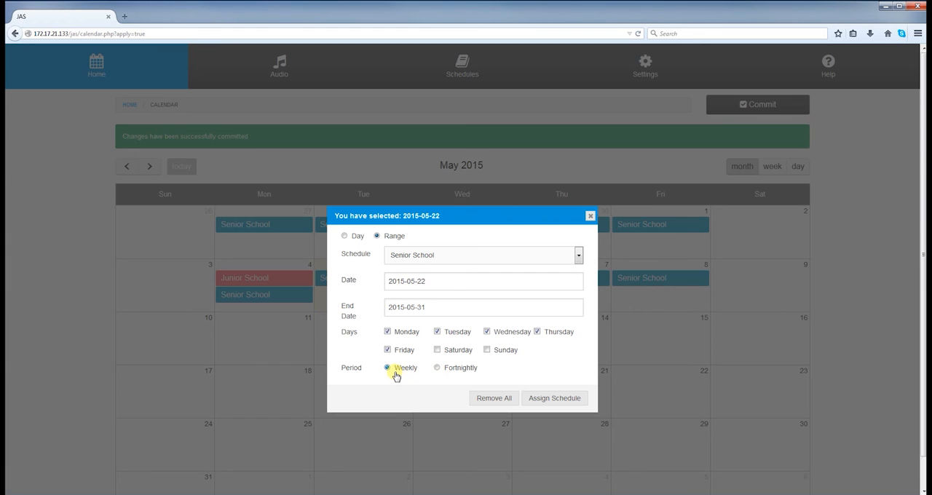
pyautogui.click(551, 402)
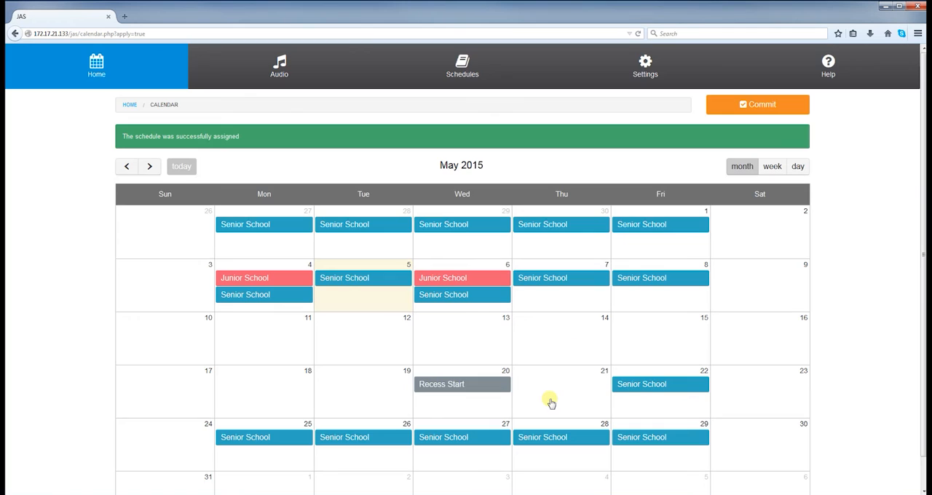
pyautogui.click(743, 105)
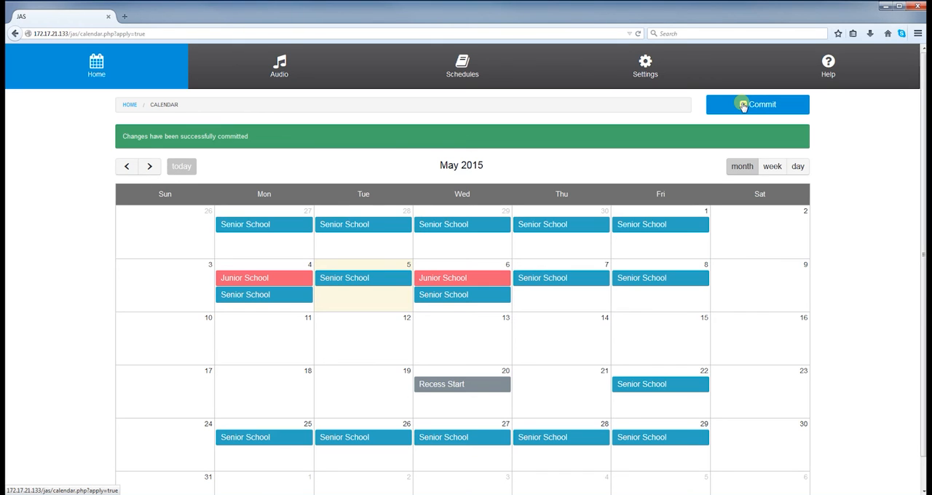
# Step: Examine the calendar in week, day and month views, browse the following months, and return to May 2015
pyautogui.click(113, 76)
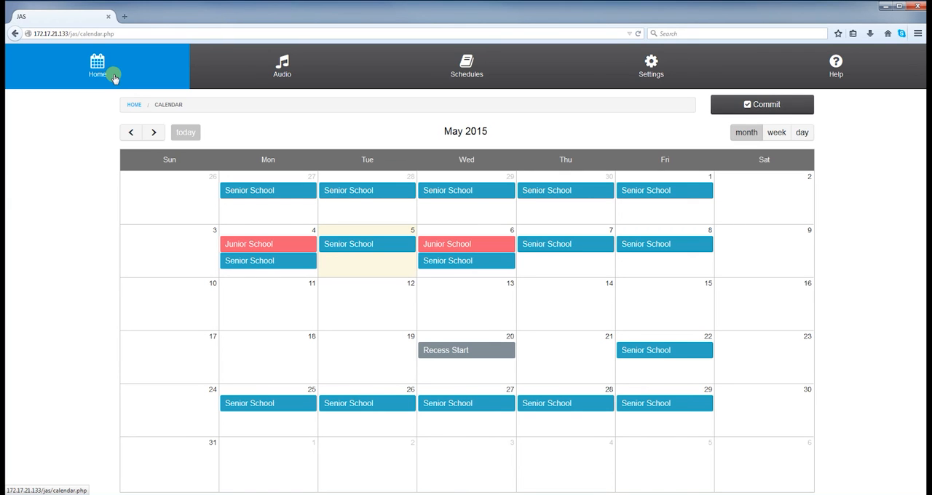
pyautogui.click(775, 134)
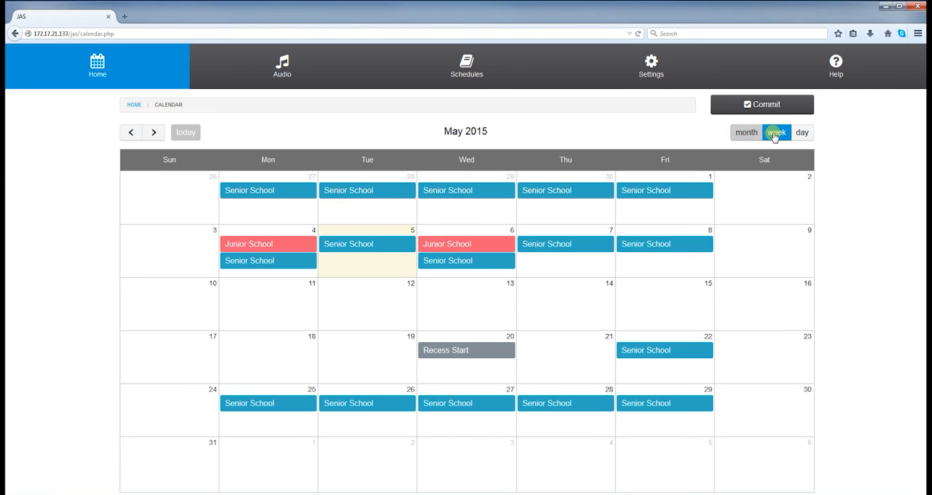
pyautogui.click(797, 134)
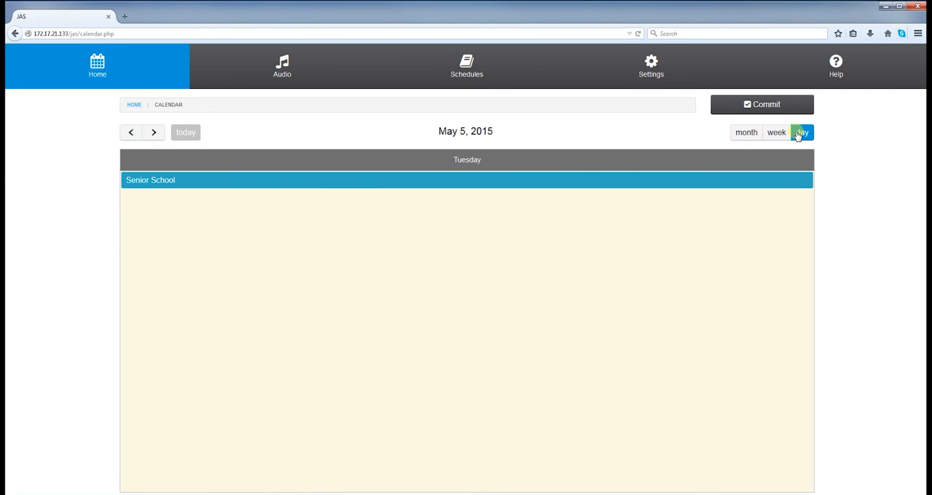
pyautogui.click(747, 135)
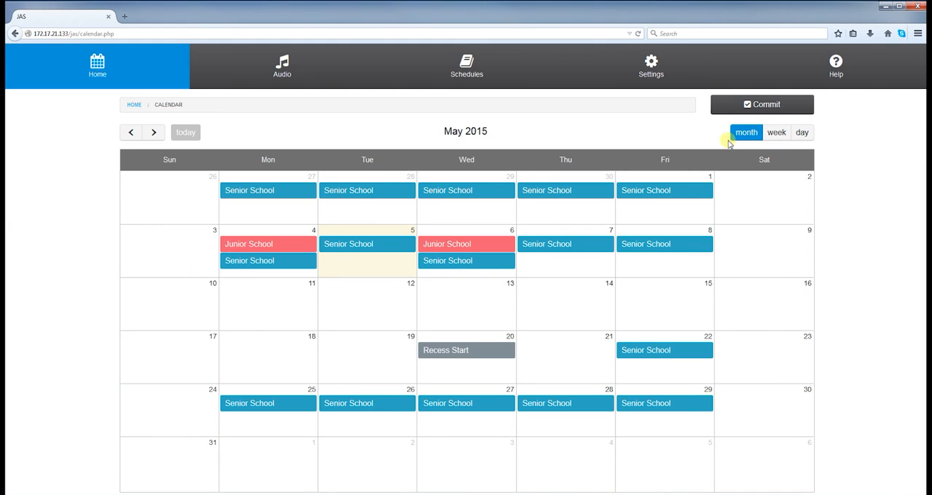
pyautogui.click(152, 134)
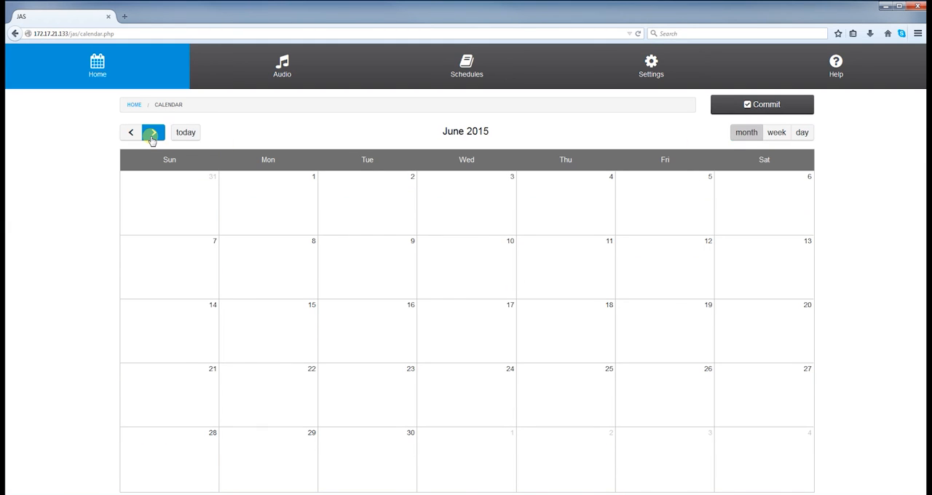
pyautogui.click(152, 136)
pyautogui.click(135, 135)
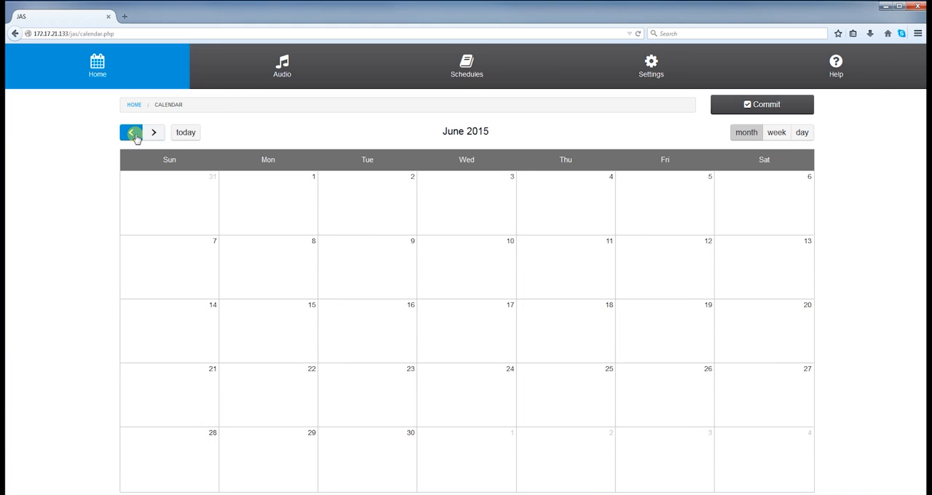
pyautogui.click(135, 136)
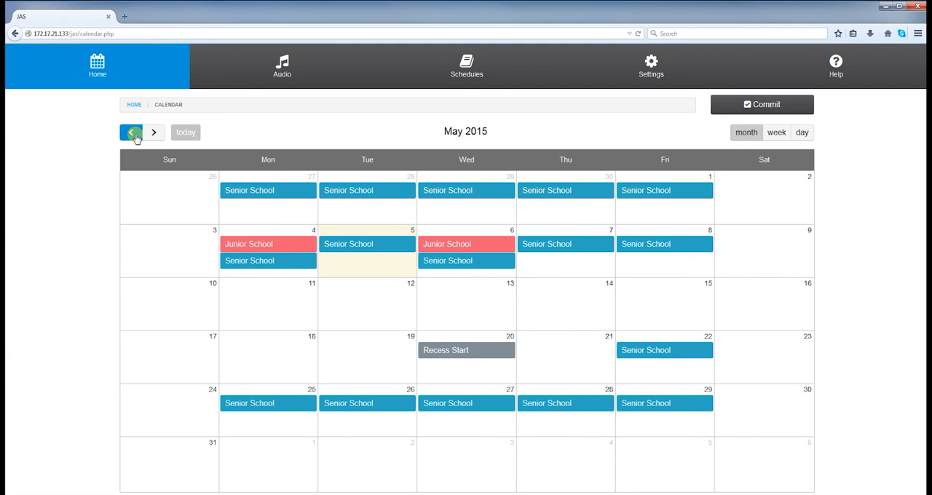
# Step: Remove the Recess Start schedule from 2015-05-20 in the calendar
pyautogui.click(442, 352)
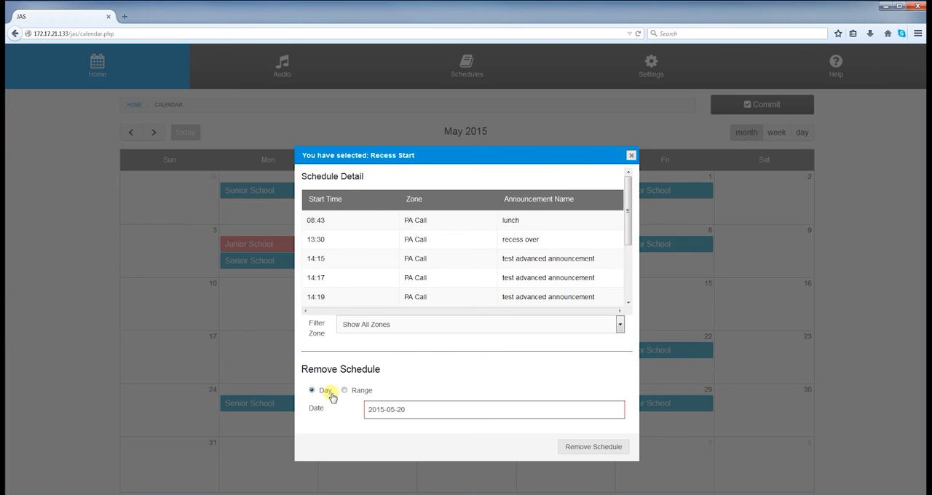
pyautogui.click(371, 412)
pyautogui.click(590, 446)
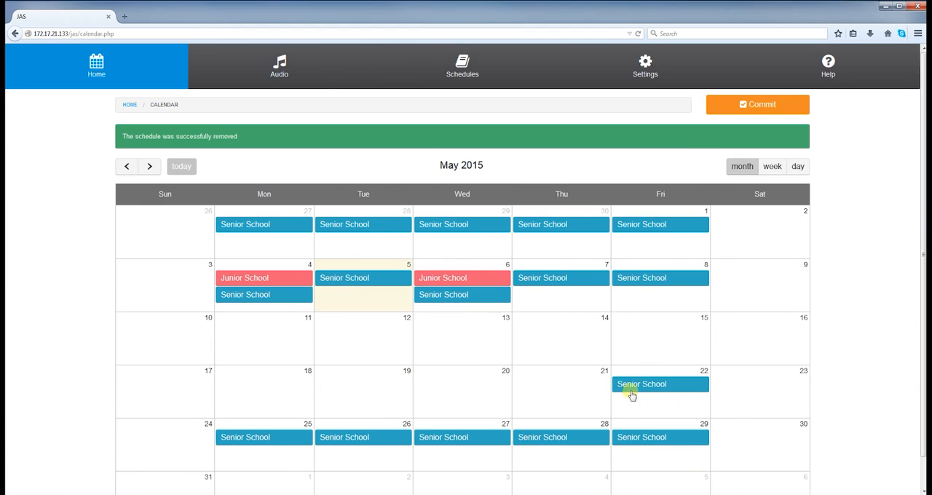
# Step: Remove the weekly Monday to Friday Senior School schedule over the range 2015-05-22 to 2015-05-31
pyautogui.click(634, 386)
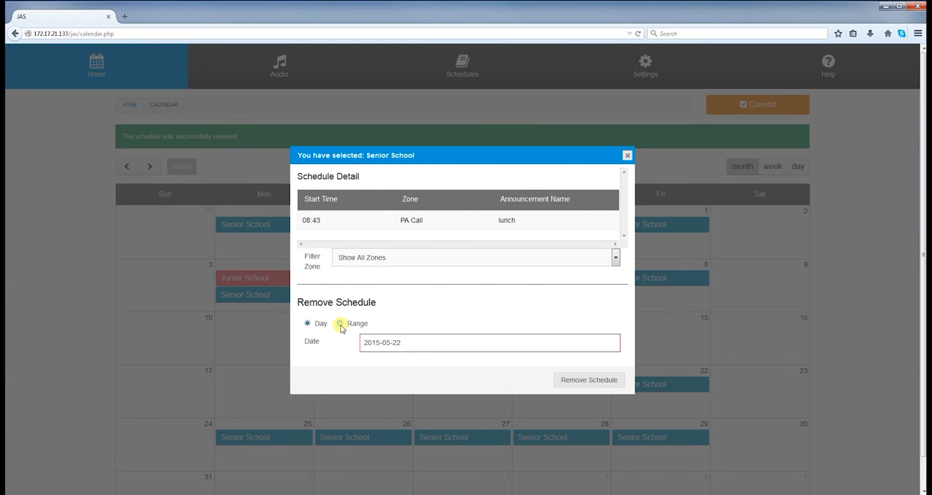
pyautogui.click(340, 324)
pyautogui.click(372, 341)
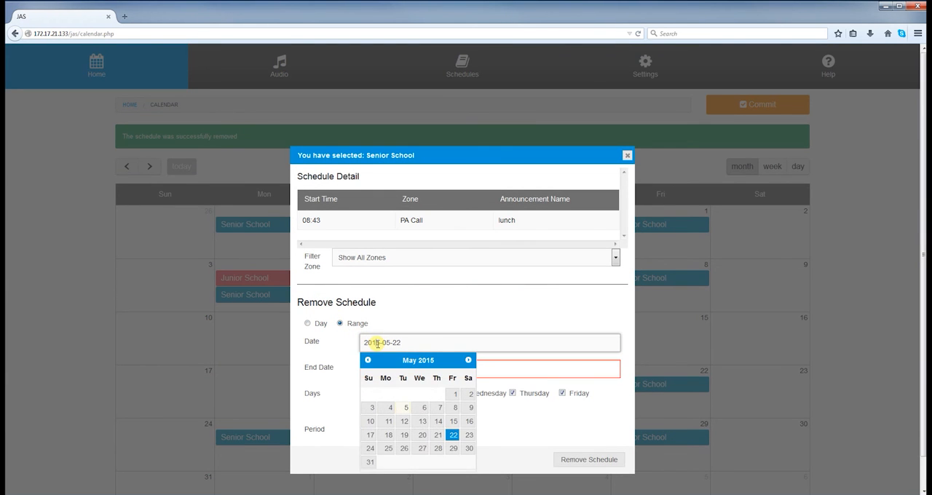
pyautogui.click(453, 435)
pyautogui.click(390, 369)
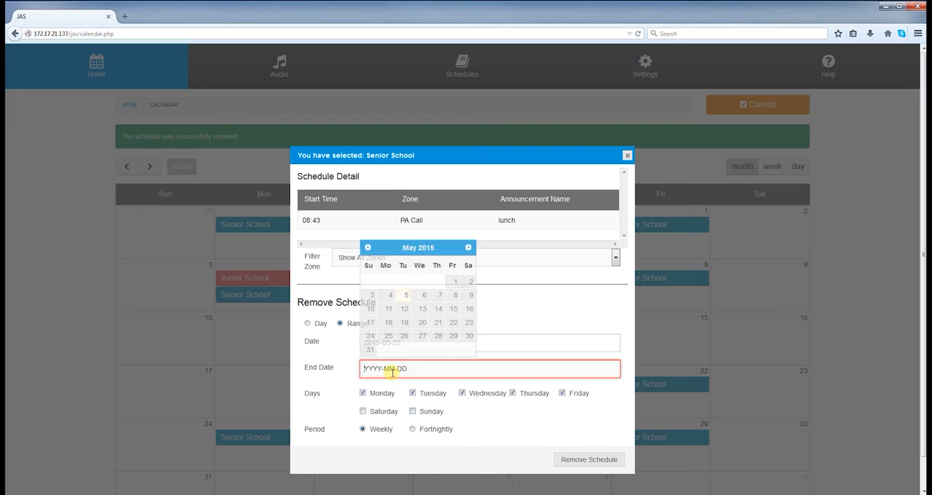
pyautogui.click(368, 351)
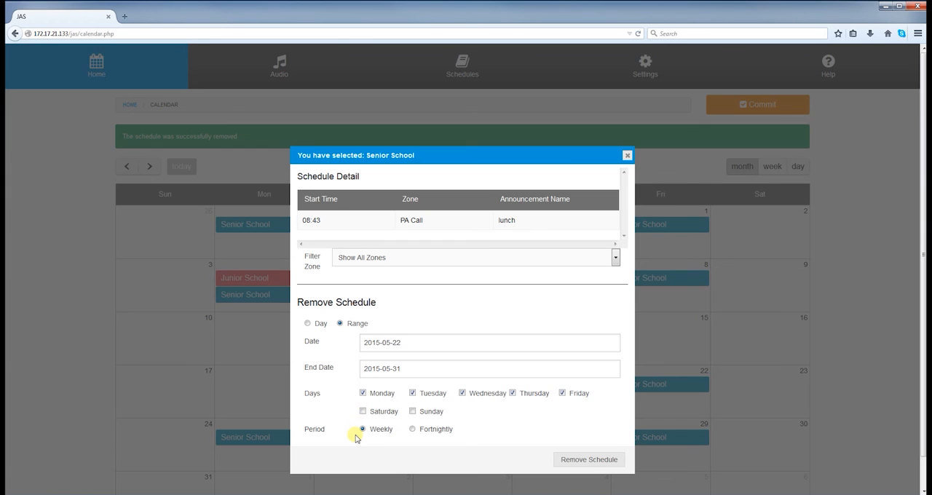
pyautogui.click(587, 461)
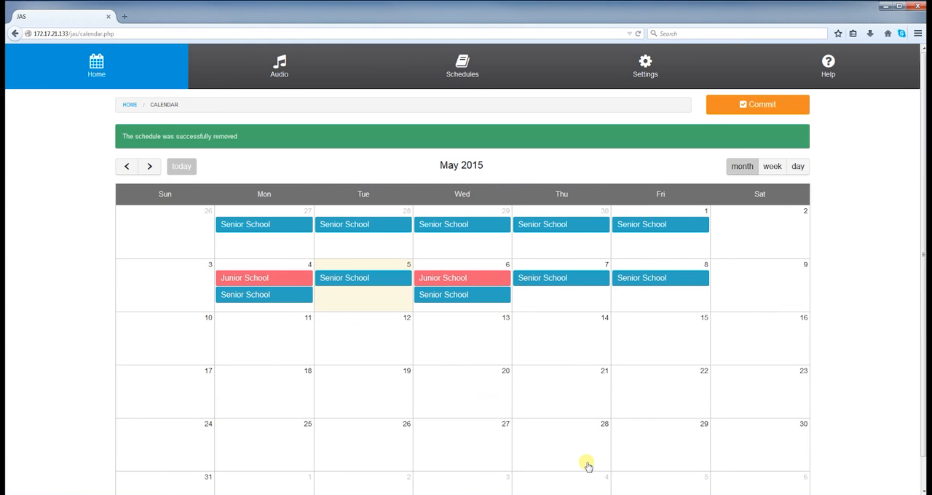
pyautogui.scroll(-1, 574, 383)
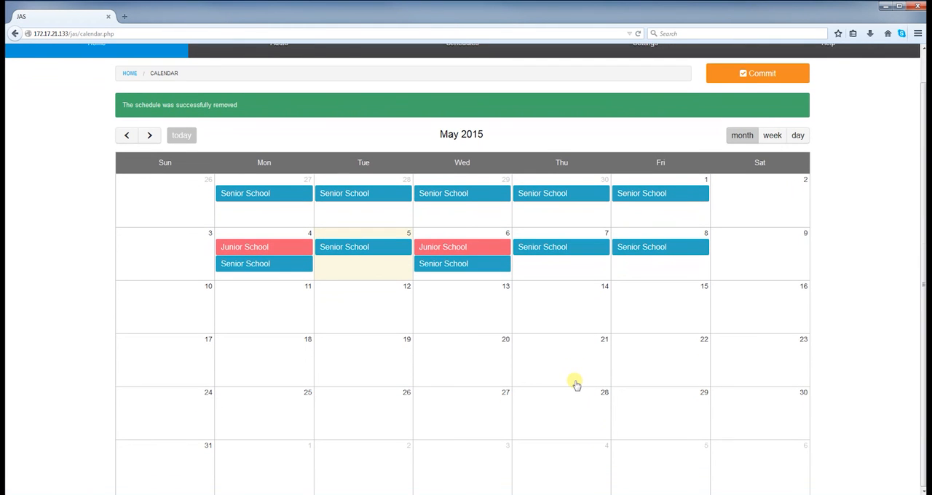